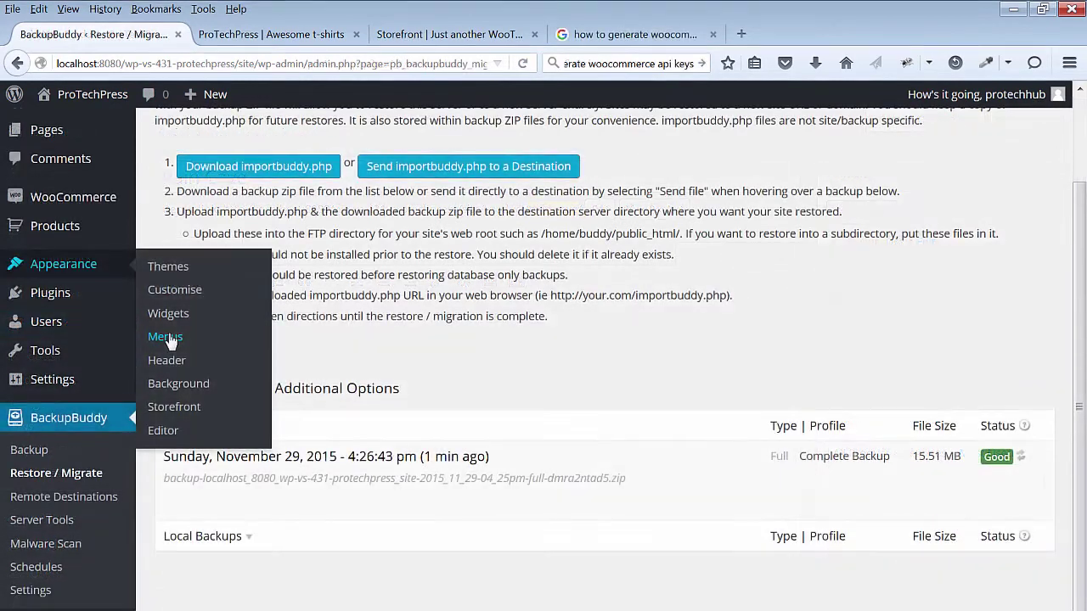
Step: Open the site's menu editor and remove the Homepage item from the Secondary menu
{"action": "left_click", "coordinate": [170, 340]}
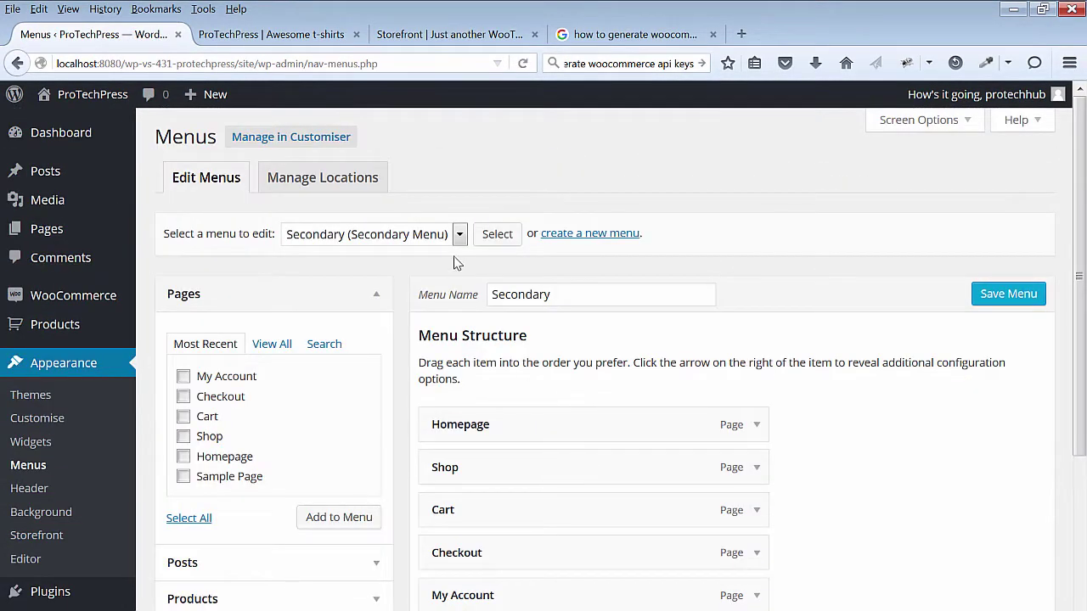
{"action": "left_click", "coordinate": [462, 241]}
{"action": "left_click", "coordinate": [462, 241]}
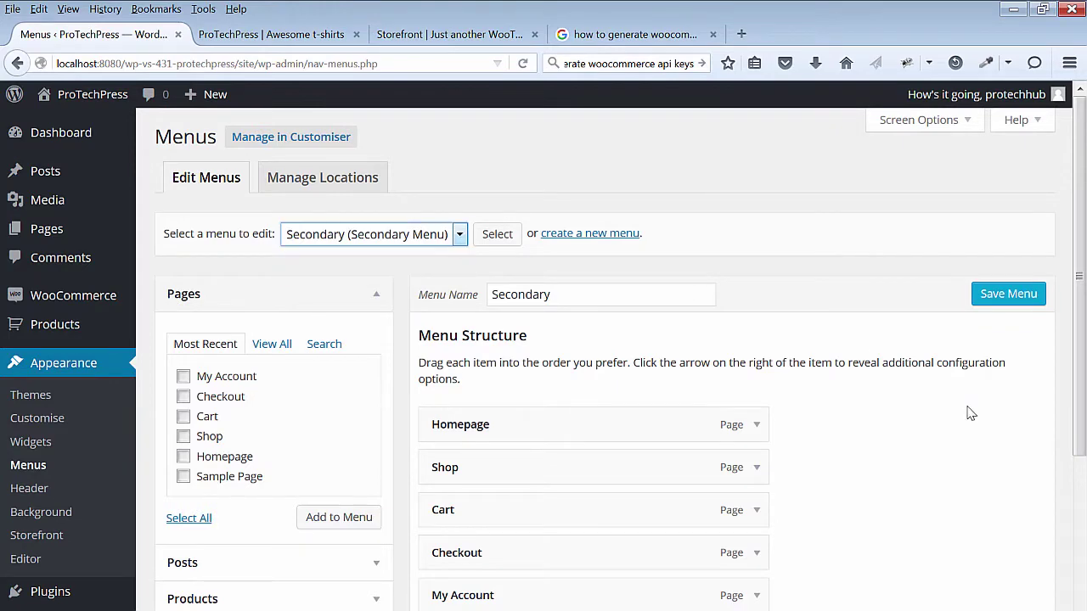
{"action": "scroll", "coordinate": [970, 418], "scroll_direction": "down", "scroll_amount": 3}
{"action": "scroll", "coordinate": [971, 418], "scroll_direction": "up", "scroll_amount": 3}
{"action": "left_click", "coordinate": [757, 427]}
{"action": "scroll", "coordinate": [585, 475], "scroll_direction": "down", "scroll_amount": 2}
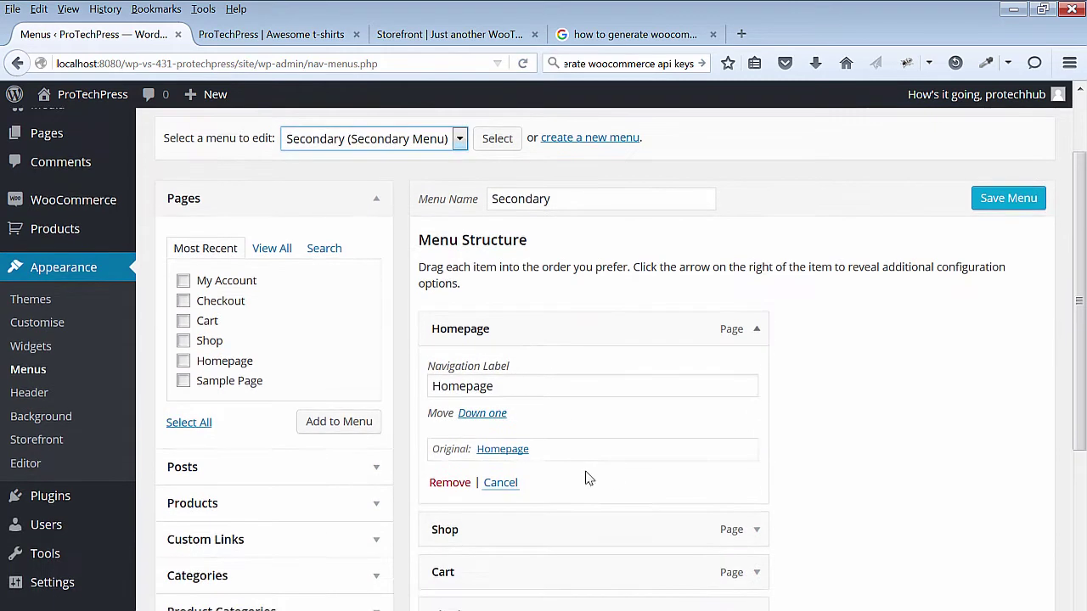
{"action": "left_click", "coordinate": [455, 483]}
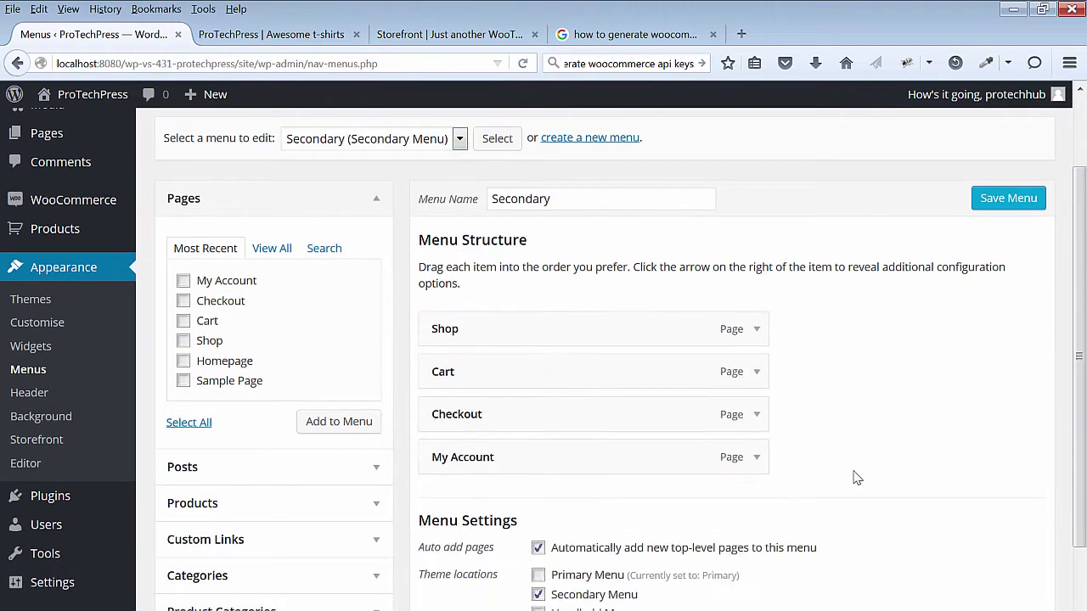
Step: Remove the Shop item from the Secondary menu and save the menu
{"action": "left_click", "coordinate": [755, 331]}
{"action": "left_click", "coordinate": [449, 484]}
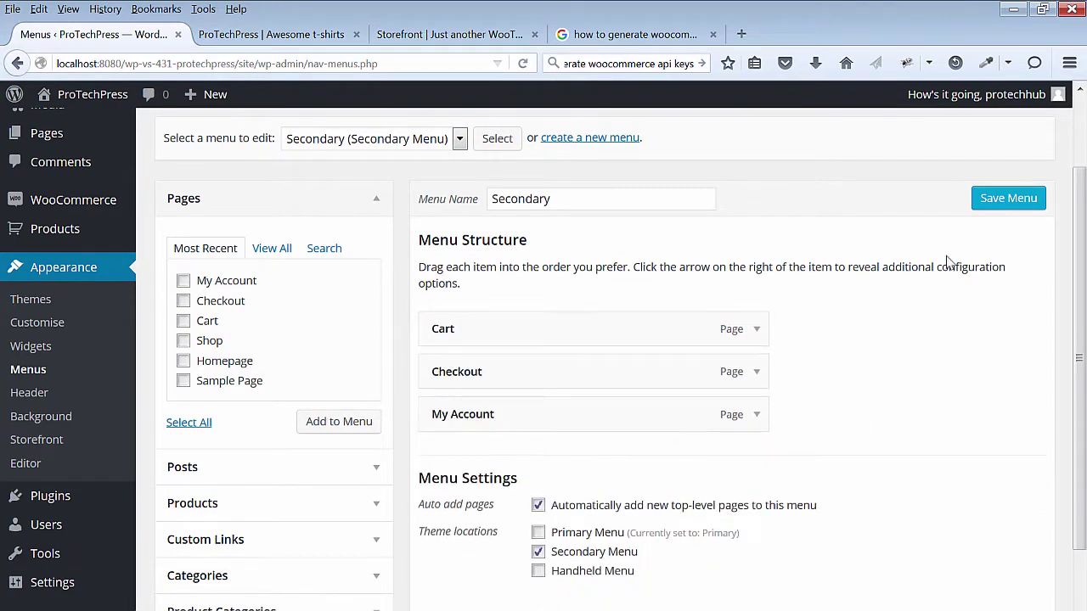
{"action": "left_click", "coordinate": [994, 200]}
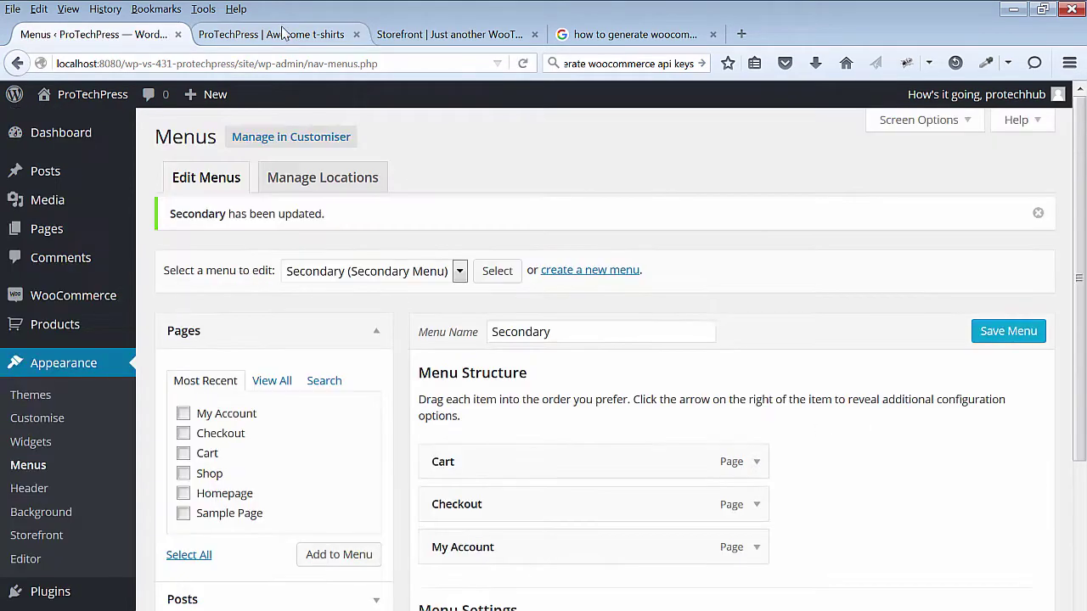
Step: Reload the ProTechPress storefront to check its header menu, and return to the menu editor
{"action": "left_click", "coordinate": [274, 34]}
{"action": "left_click", "coordinate": [188, 156]}
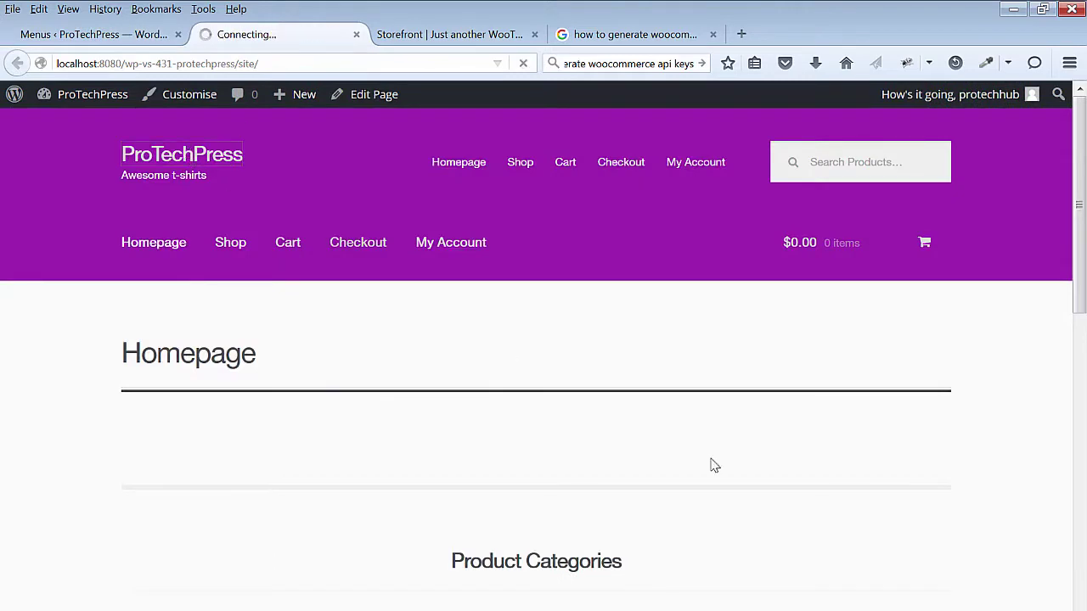
{"action": "left_click", "coordinate": [49, 34]}
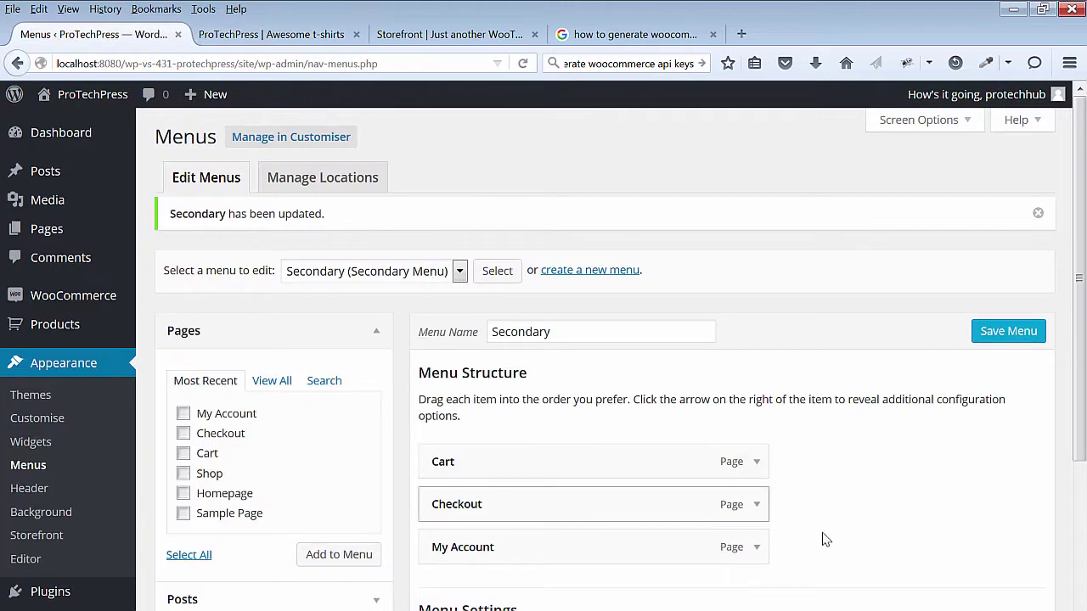
Step: Remove the Cart and Checkout items from the Secondary menu and save the menu
{"action": "left_click", "coordinate": [756, 462]}
{"action": "scroll", "coordinate": [554, 519], "scroll_direction": "down", "scroll_amount": 3}
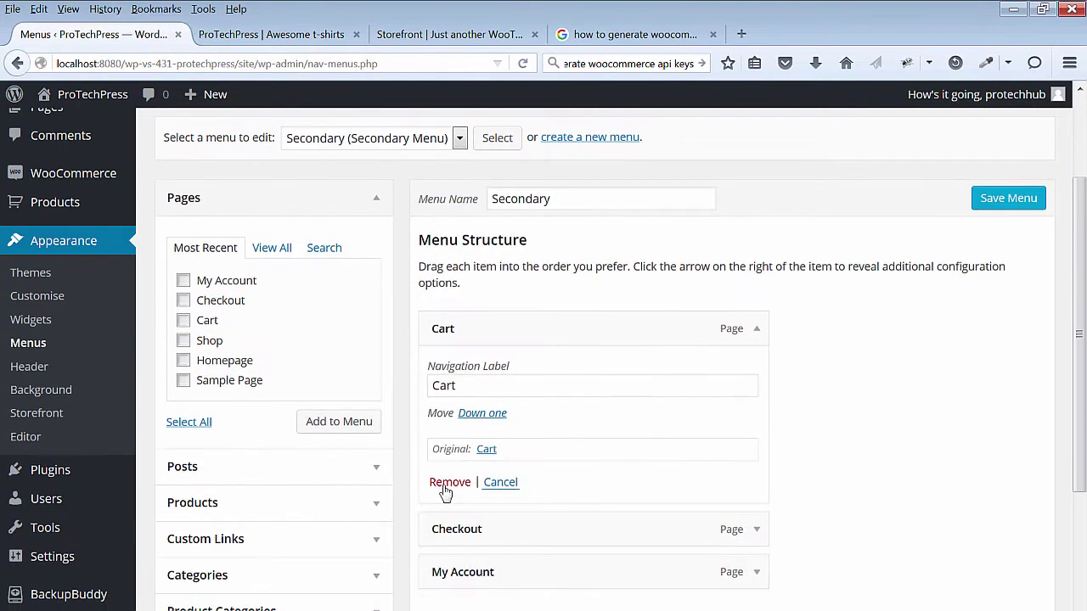
{"action": "left_click", "coordinate": [446, 485]}
{"action": "left_click", "coordinate": [758, 333]}
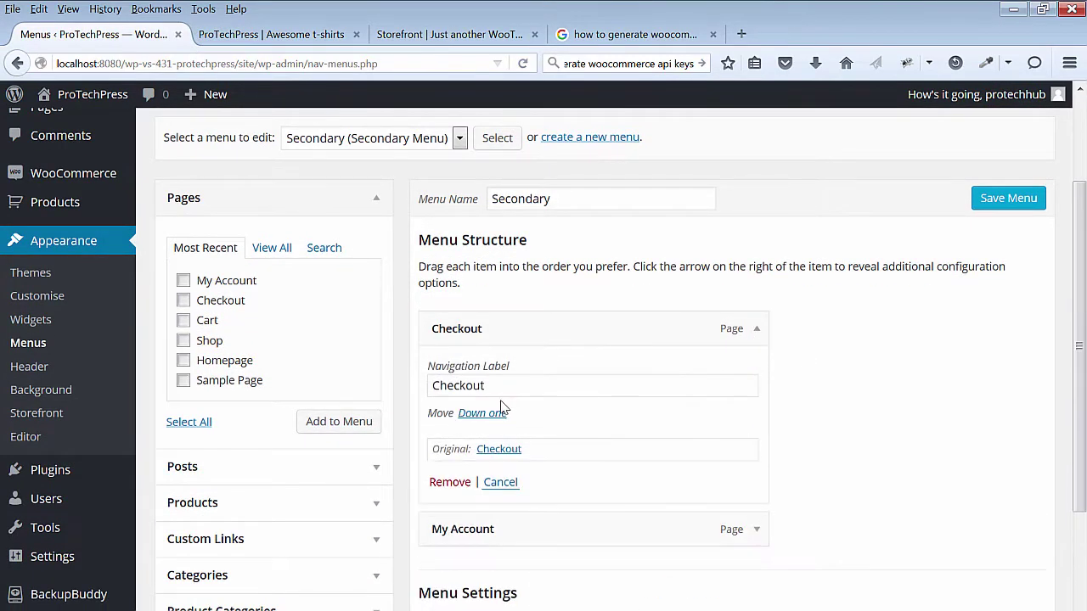
{"action": "left_click", "coordinate": [449, 483]}
{"action": "left_click", "coordinate": [999, 204]}
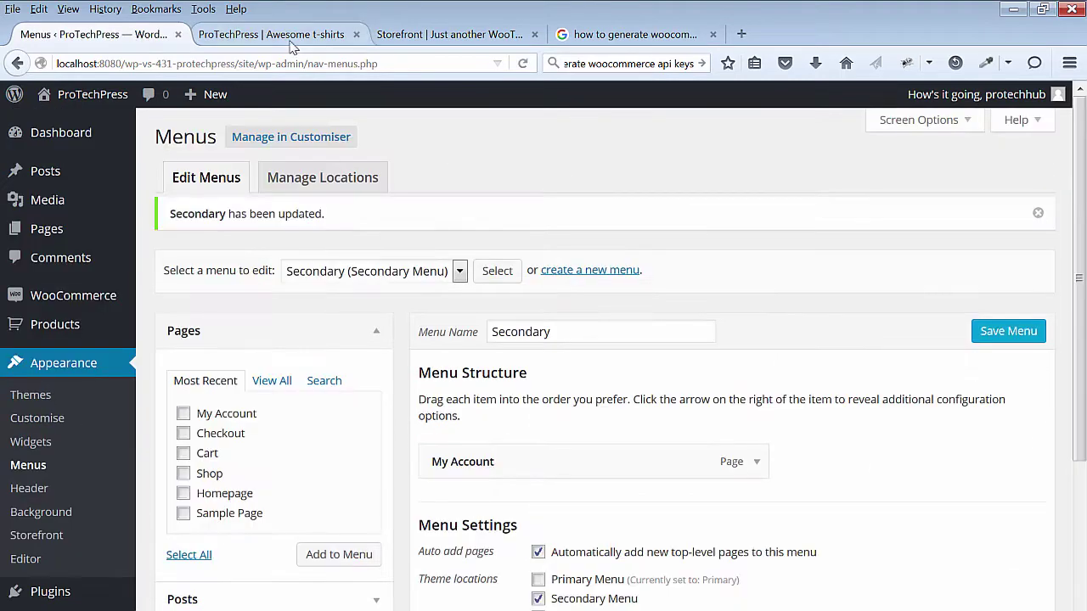
Step: Reload the storefront, look over the header and the rest of the homepage, and return to the site administration
{"action": "left_click", "coordinate": [291, 40]}
{"action": "left_click", "coordinate": [133, 168]}
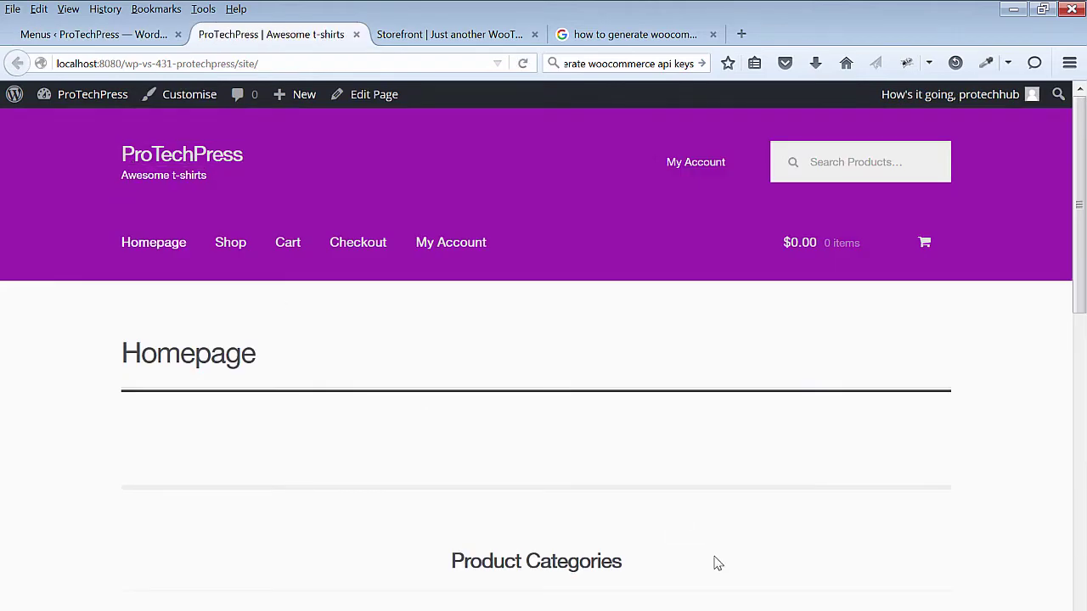
{"action": "scroll", "coordinate": [1048, 407], "scroll_direction": "down", "scroll_amount": 8}
{"action": "scroll", "coordinate": [1018, 563], "scroll_direction": "up", "scroll_amount": 8}
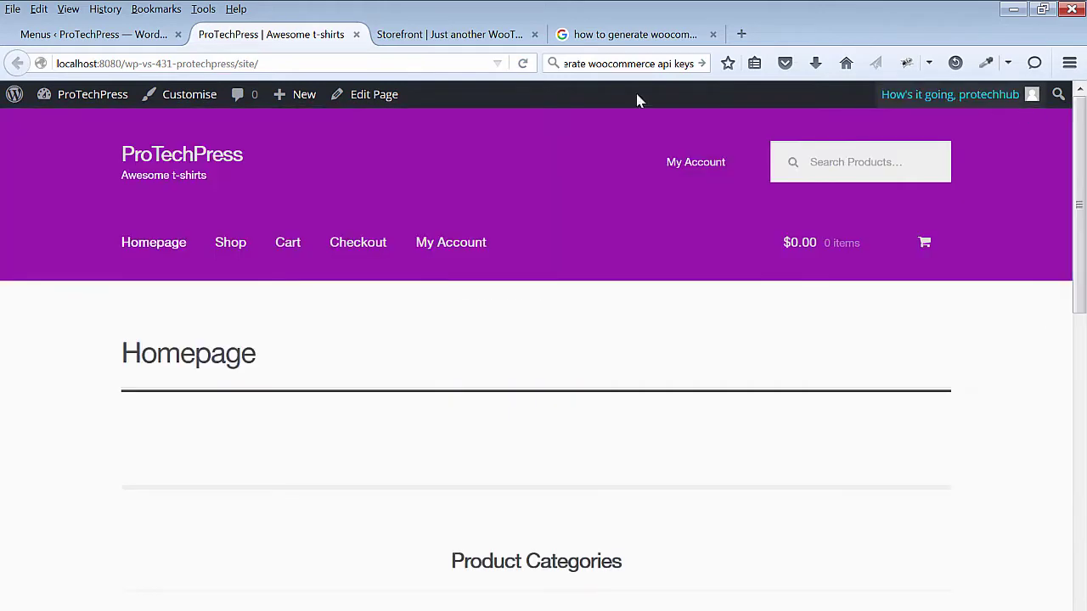
{"action": "left_click", "coordinate": [93, 34]}
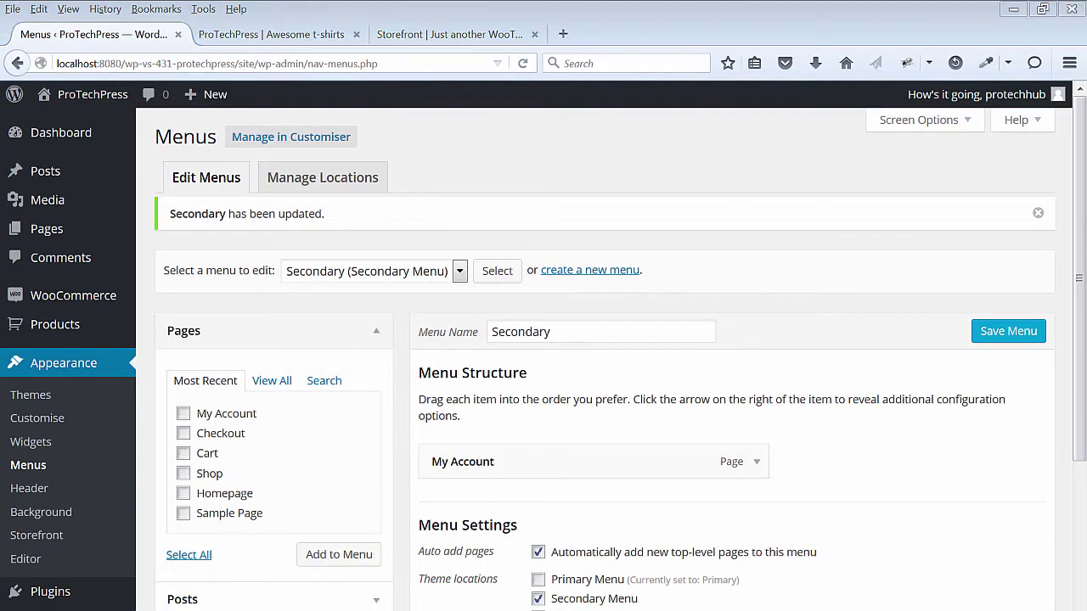
Step: Create a new store product and name it "Pain Cave"
{"action": "mouse_move", "coordinate": [36, 326]}
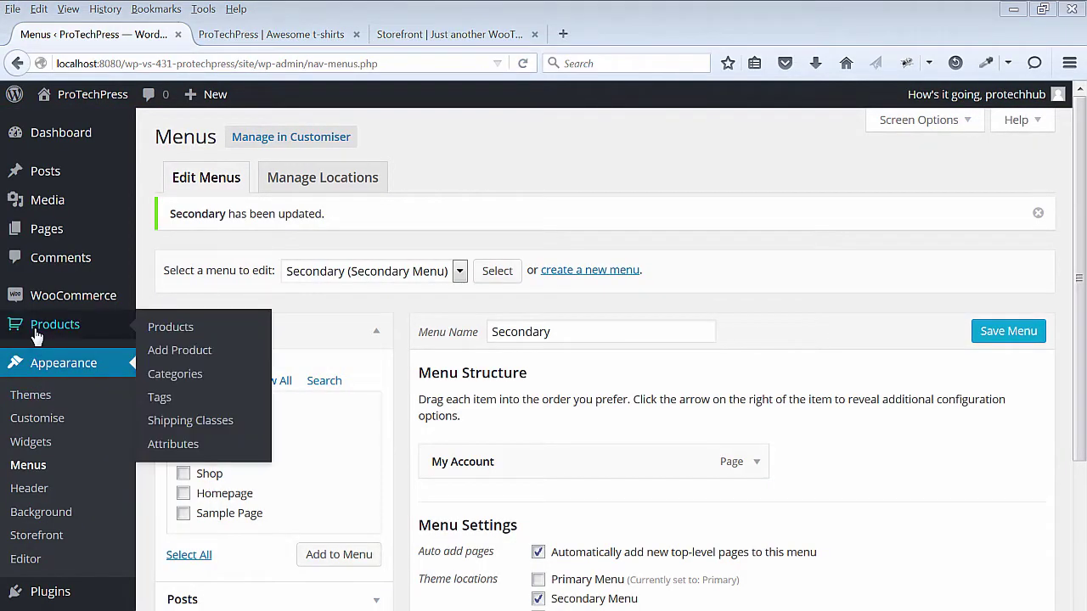
{"action": "left_click", "coordinate": [161, 351]}
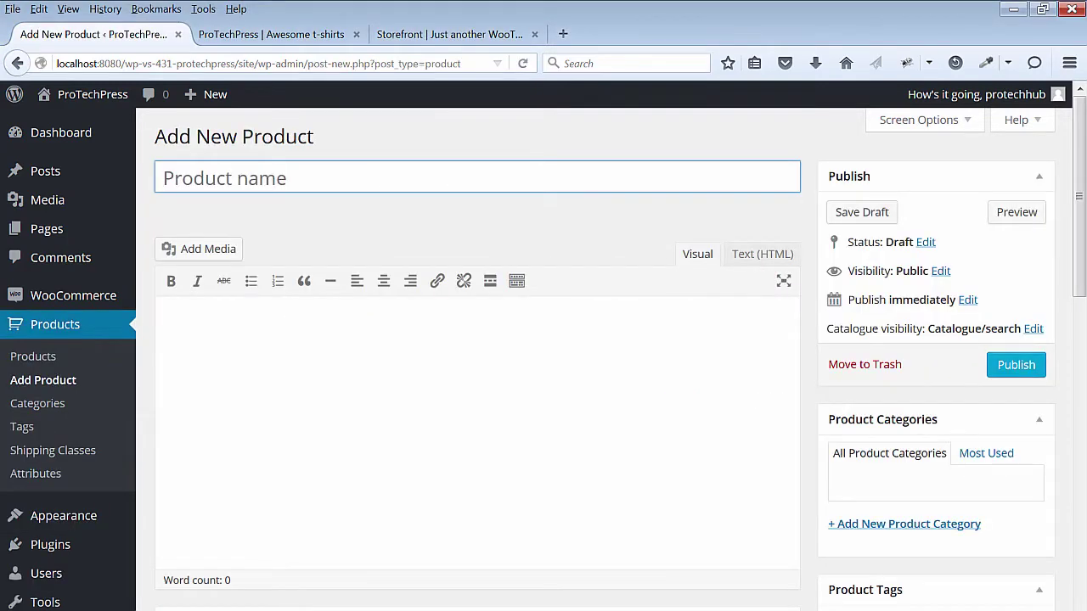
{"action": "type", "text": "Pain Cave"}
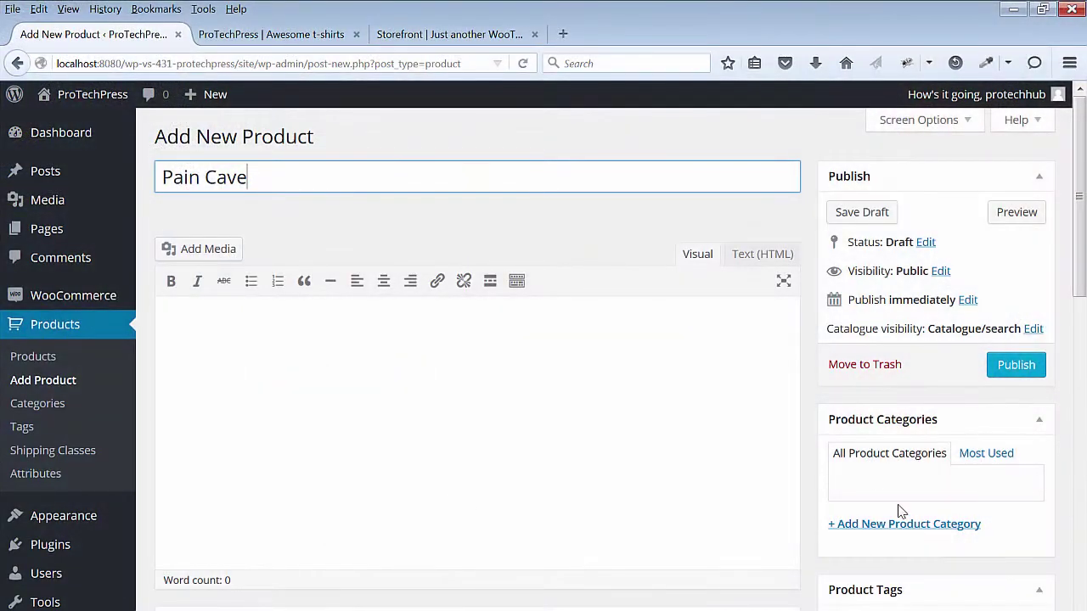
Step: Add a new product category named "T-Shirts" to the Pain Cave product
{"action": "left_click", "coordinate": [902, 525]}
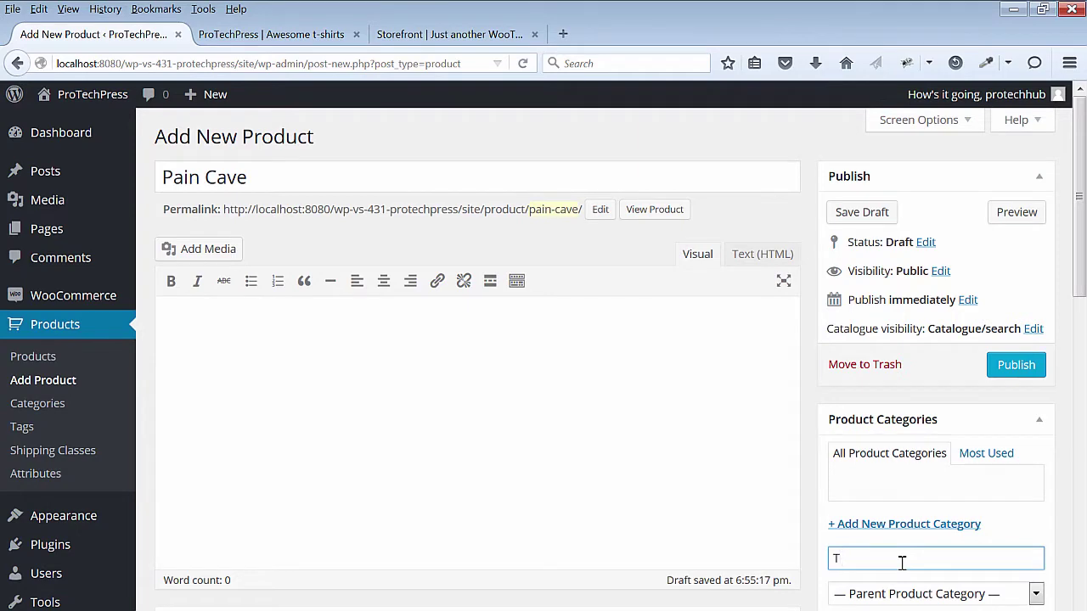
{"action": "type", "text": "T-Shirts"}
{"action": "scroll", "coordinate": [1030, 535], "scroll_direction": "down", "scroll_amount": 3}
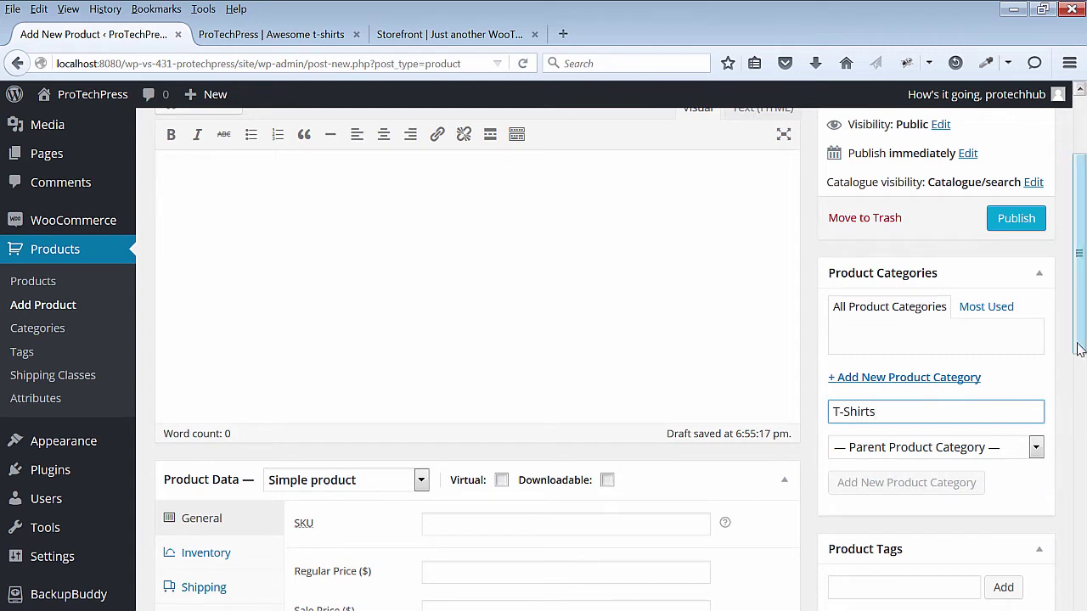
{"action": "left_click", "coordinate": [961, 483]}
Step: Upload gildan__black_mockup_paincave.png, title it "Pain Cave t-shirt" and set it as the product image
{"action": "scroll", "coordinate": [960, 484], "scroll_direction": "down", "scroll_amount": 2}
{"action": "scroll", "coordinate": [1082, 354], "scroll_direction": "down", "scroll_amount": 2}
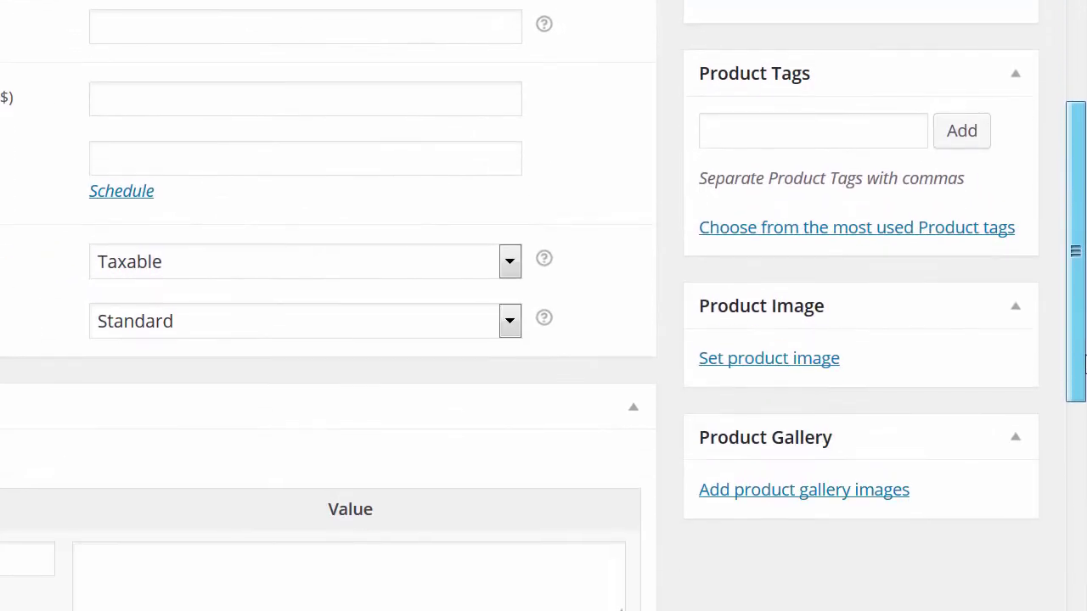
{"action": "left_click_drag", "start_coordinate": [1085, 355], "coordinate": [1085, 357]}
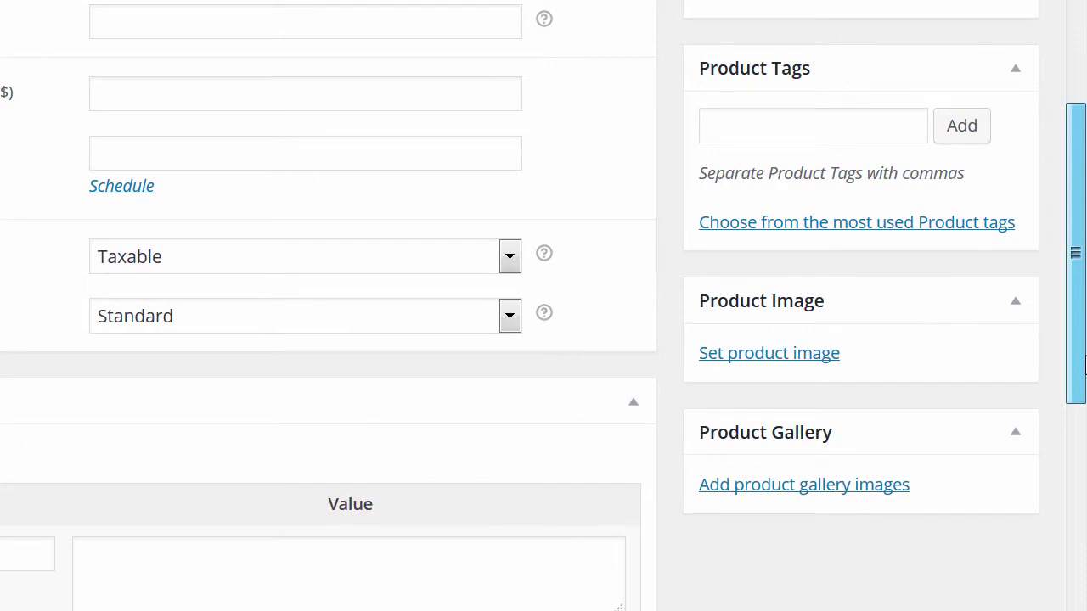
{"action": "left_click", "coordinate": [815, 356]}
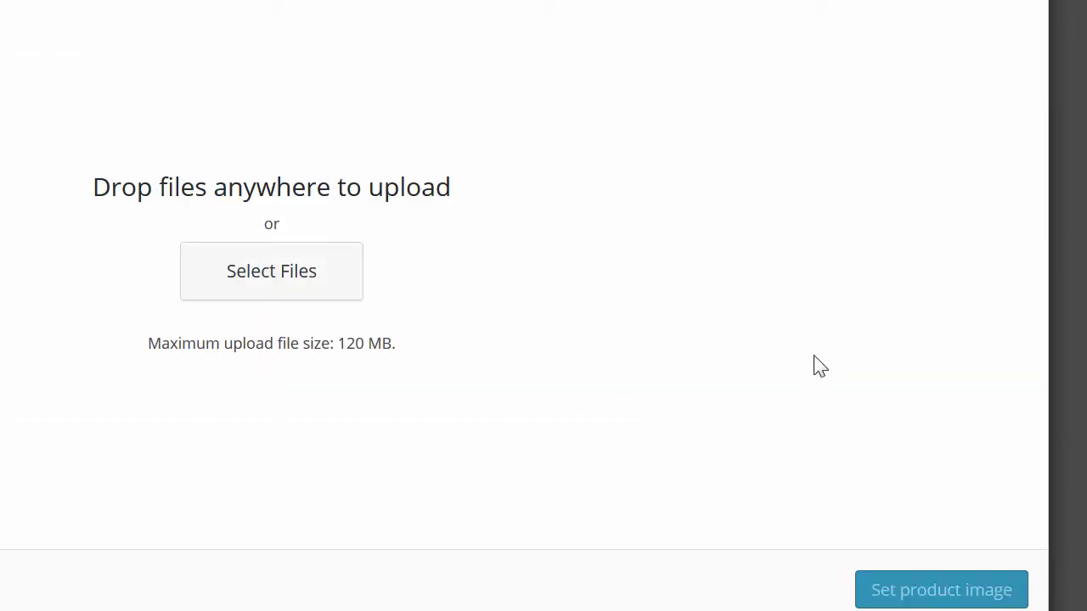
{"action": "left_click", "coordinate": [272, 271]}
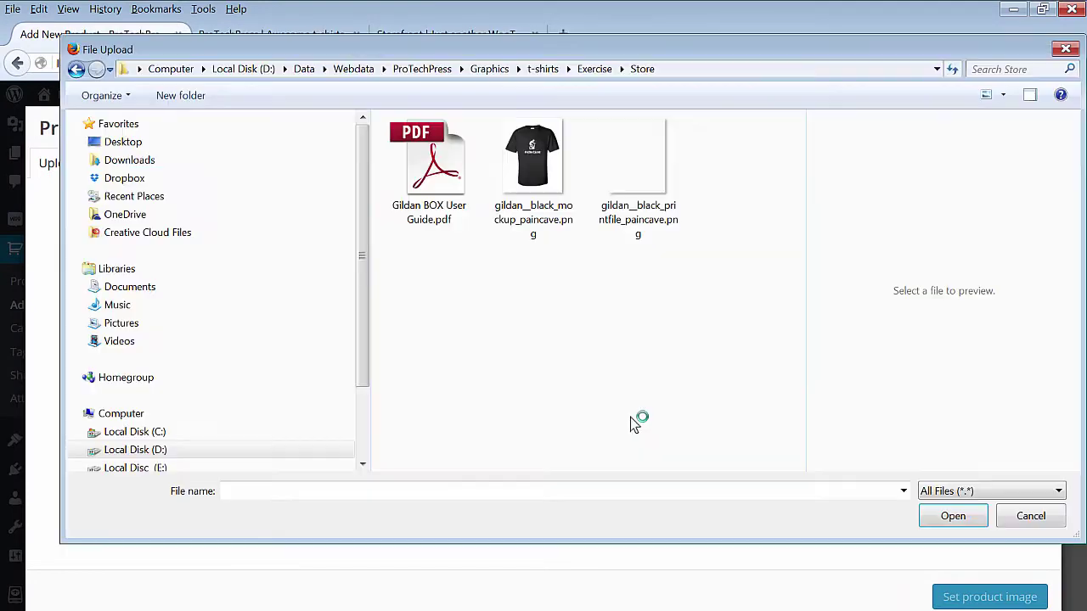
{"action": "left_click", "coordinate": [569, 225]}
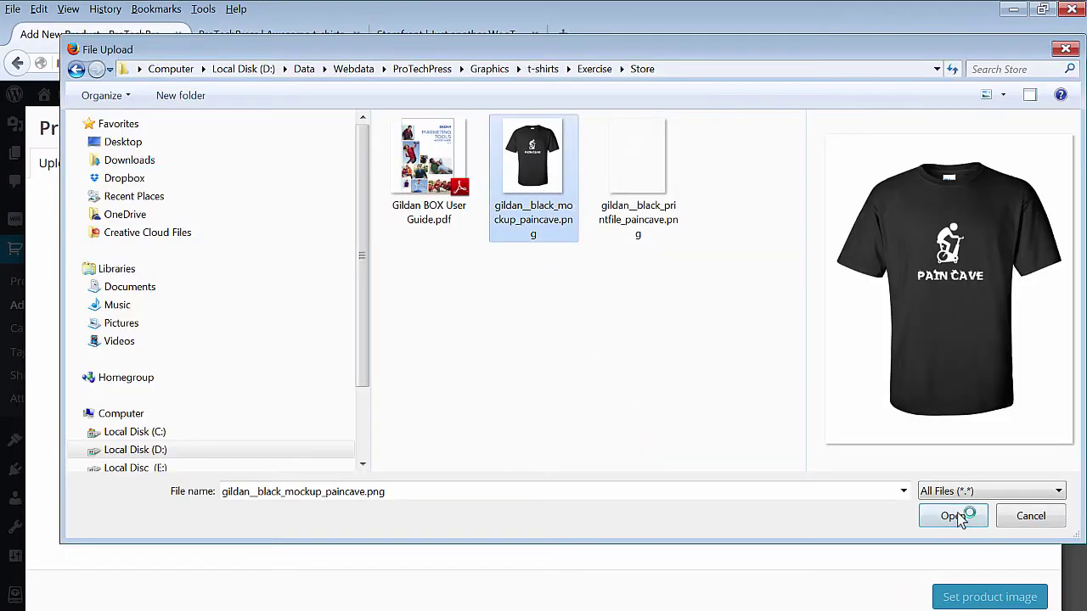
{"action": "left_click", "coordinate": [954, 516]}
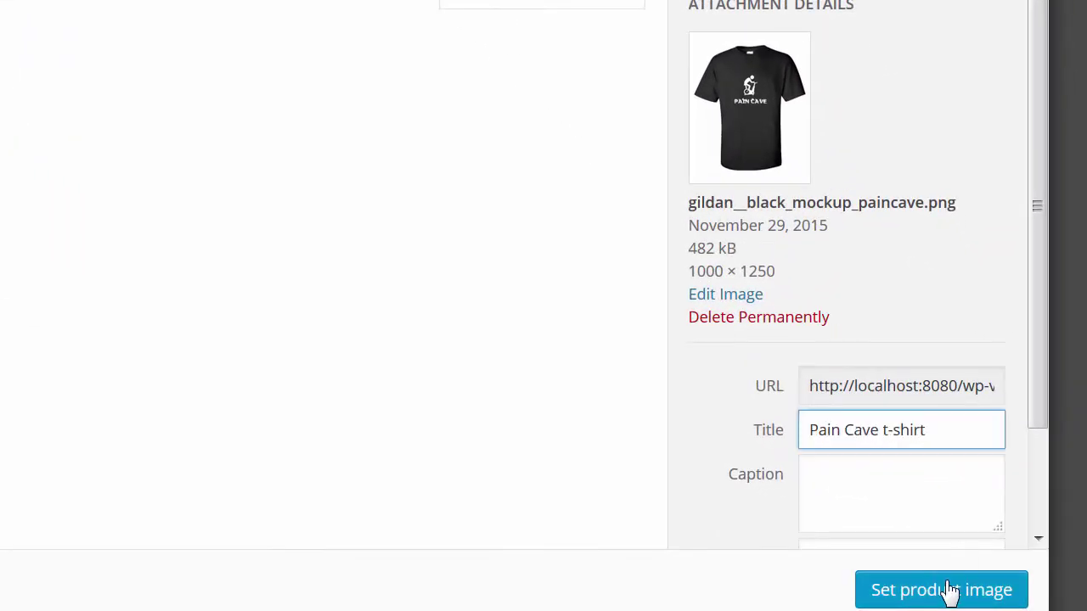
{"action": "left_click", "coordinate": [949, 590]}
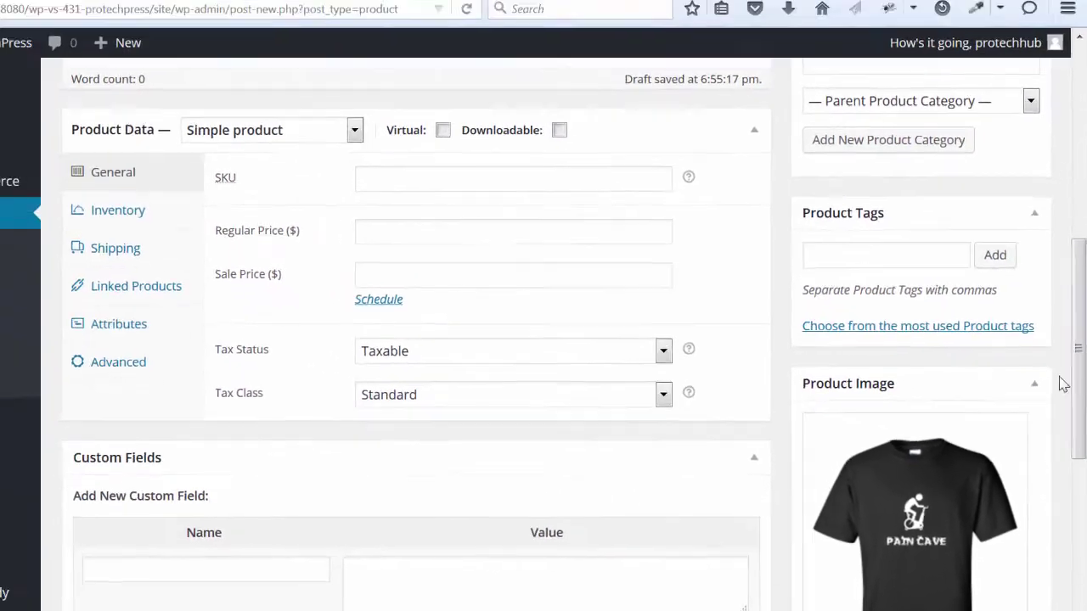
Step: Set the product type to Variable product and enter the SKU pain-cave-t-shirt
{"action": "scroll", "coordinate": [1063, 384], "scroll_direction": "down", "scroll_amount": 2}
{"action": "scroll", "coordinate": [1064, 384], "scroll_direction": "up", "scroll_amount": 5}
{"action": "scroll", "coordinate": [1064, 384], "scroll_direction": "down", "scroll_amount": 2}
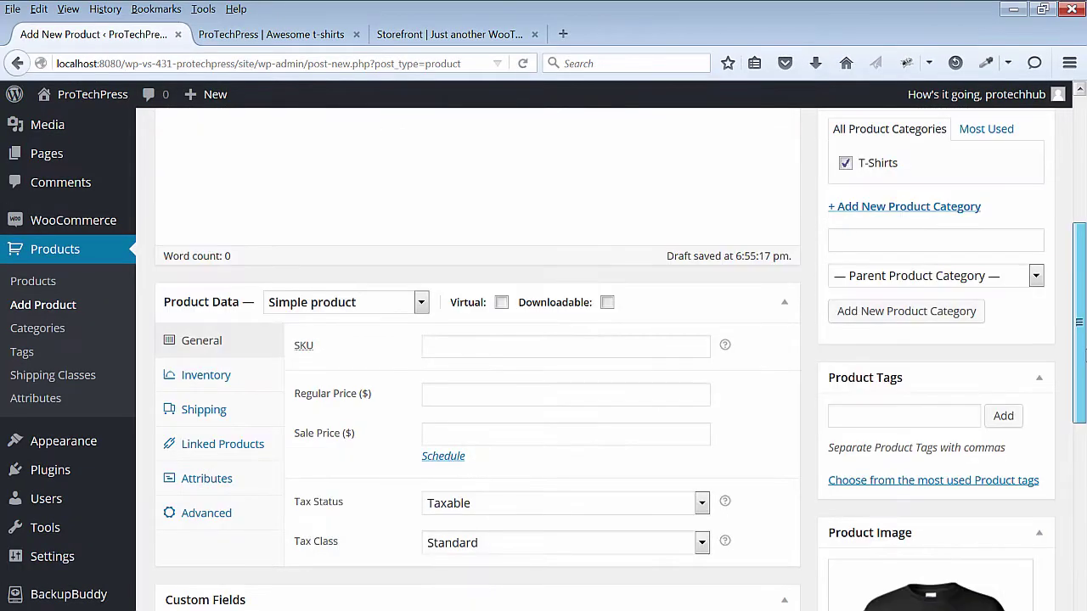
{"action": "scroll", "coordinate": [621, 360], "scroll_direction": "down", "scroll_amount": 1}
{"action": "left_click", "coordinate": [420, 245]}
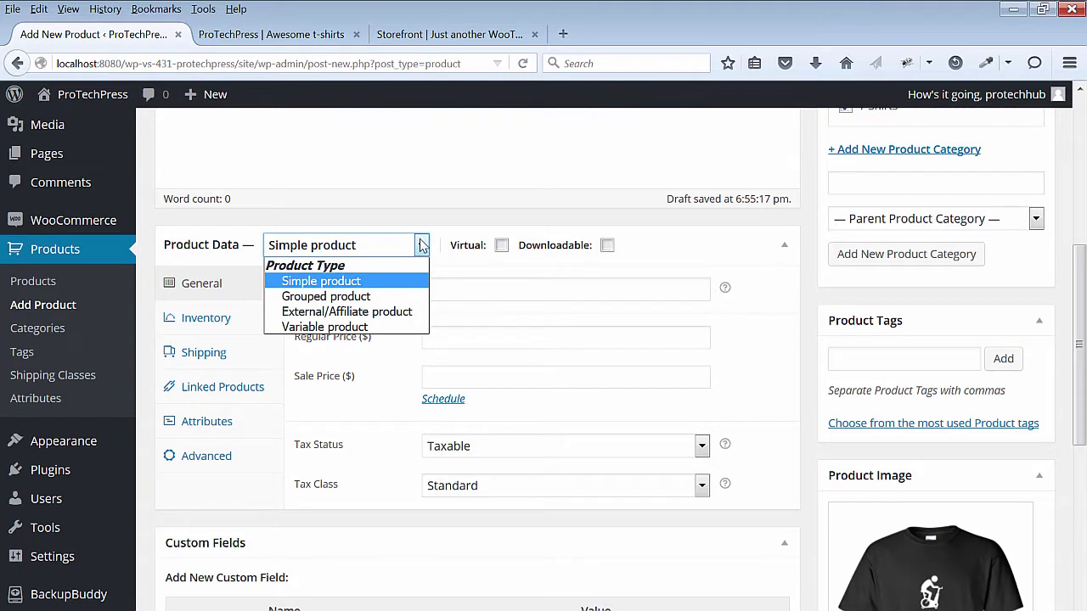
{"action": "left_click", "coordinate": [364, 326]}
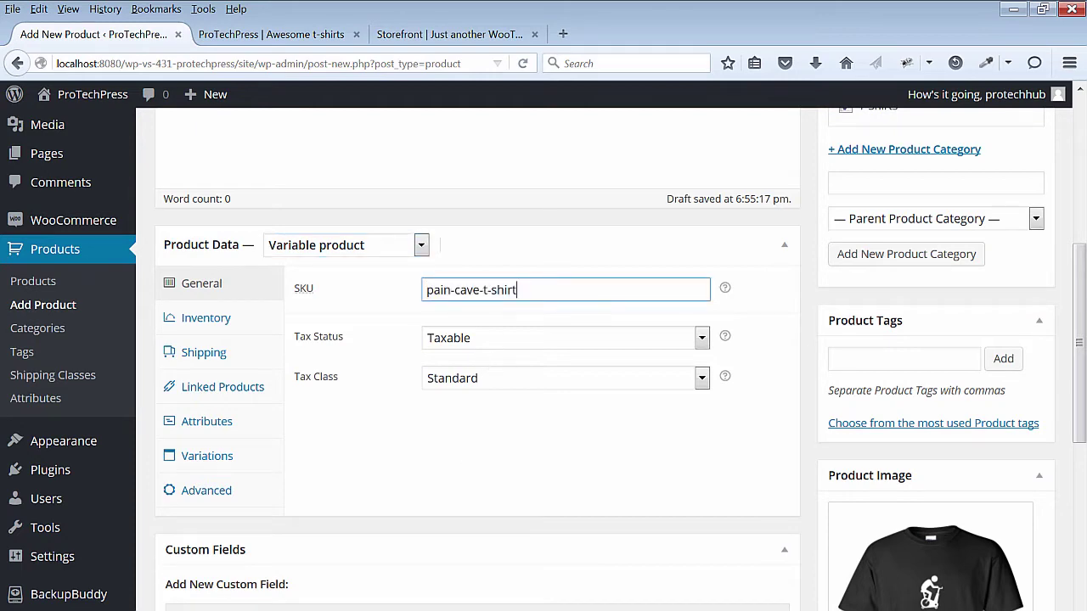
Step: Try to publish the Pain Cave product, and save it as a draft
{"action": "scroll", "coordinate": [501, 592], "scroll_direction": "up", "scroll_amount": 8}
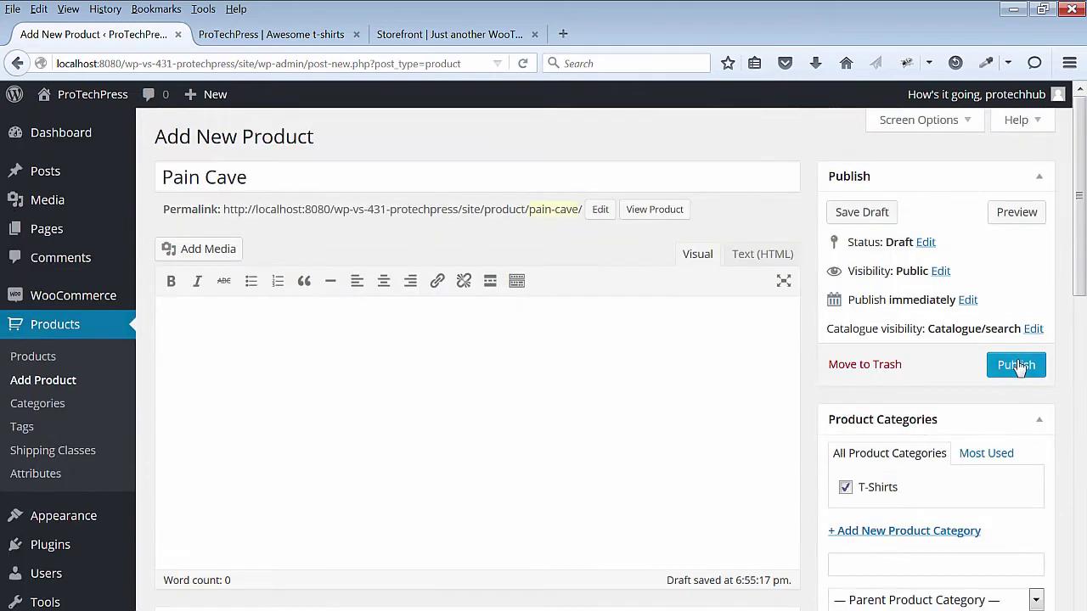
{"action": "scroll", "coordinate": [619, 347], "scroll_direction": "down", "scroll_amount": 1}
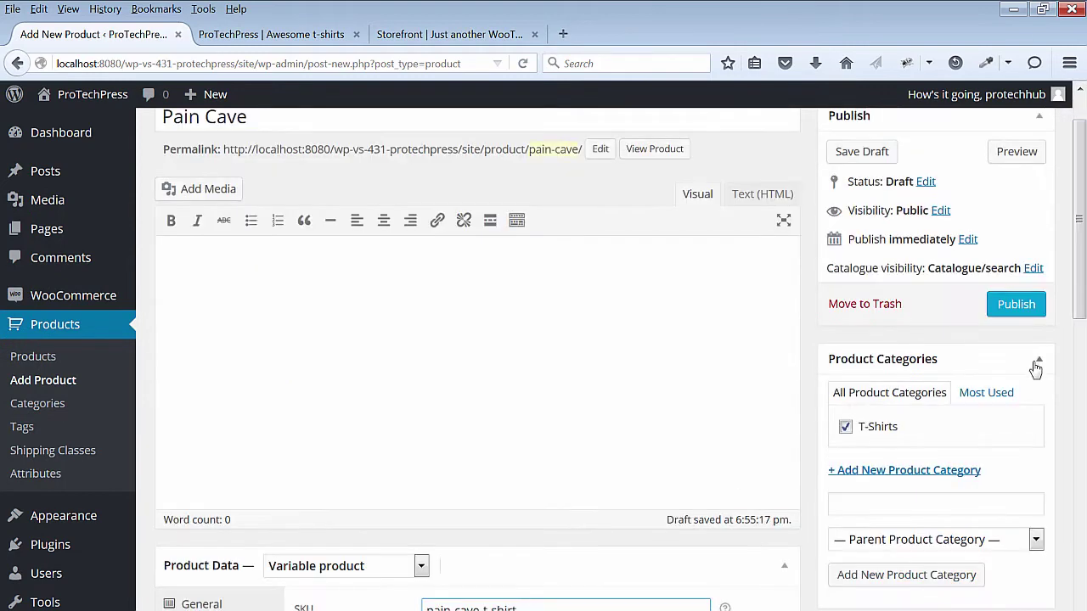
{"action": "left_click", "coordinate": [1011, 307]}
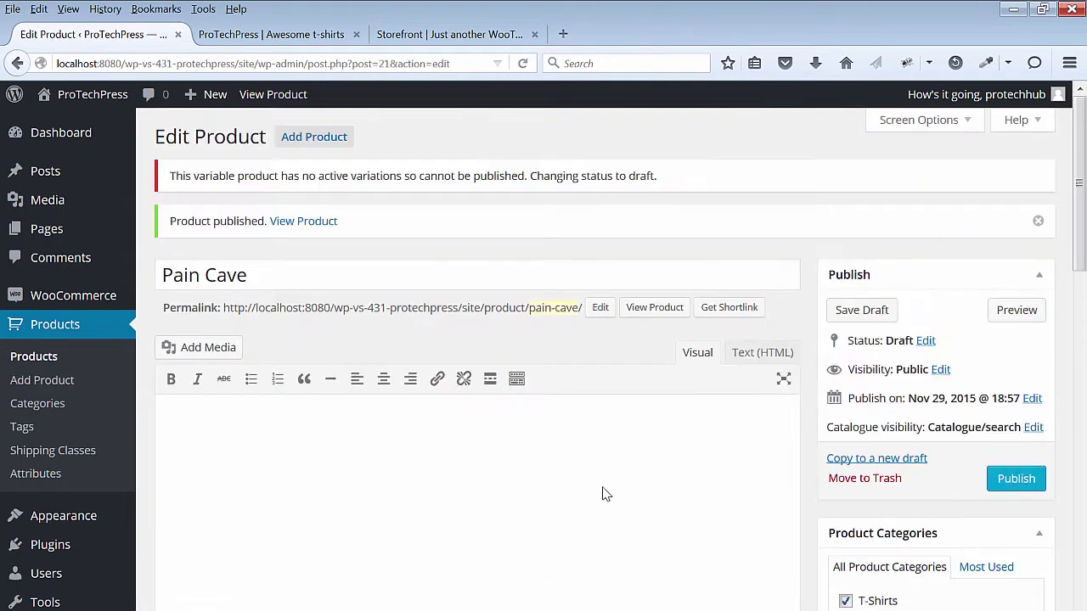
{"action": "left_click", "coordinate": [871, 311]}
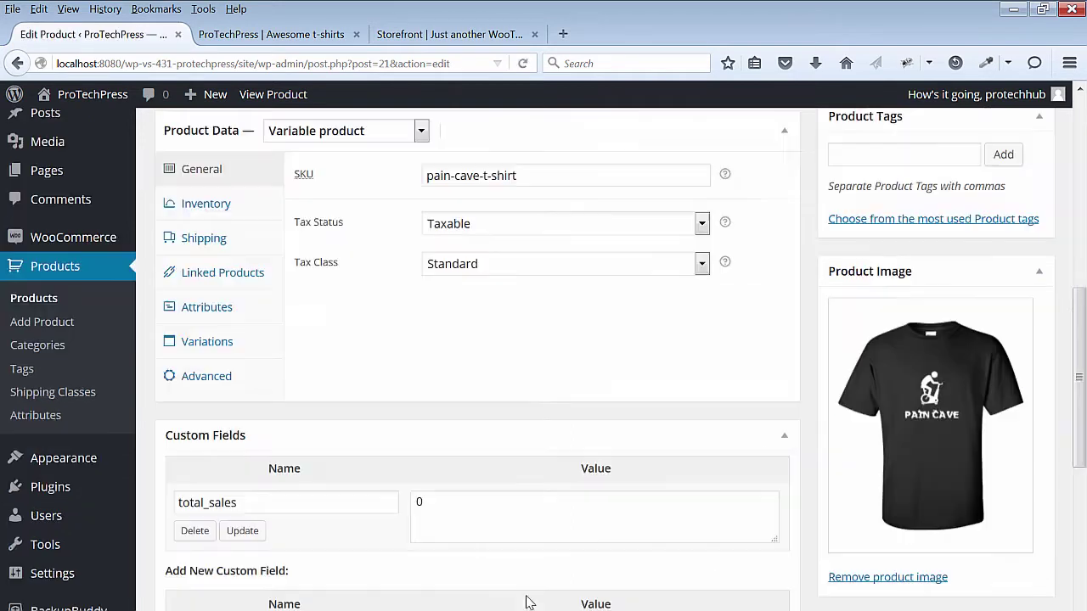
Step: Add a custom product attribute "Size" with values Small | Medium | Large | XL, used for variations, and save the attributes
{"action": "left_click", "coordinate": [222, 307]}
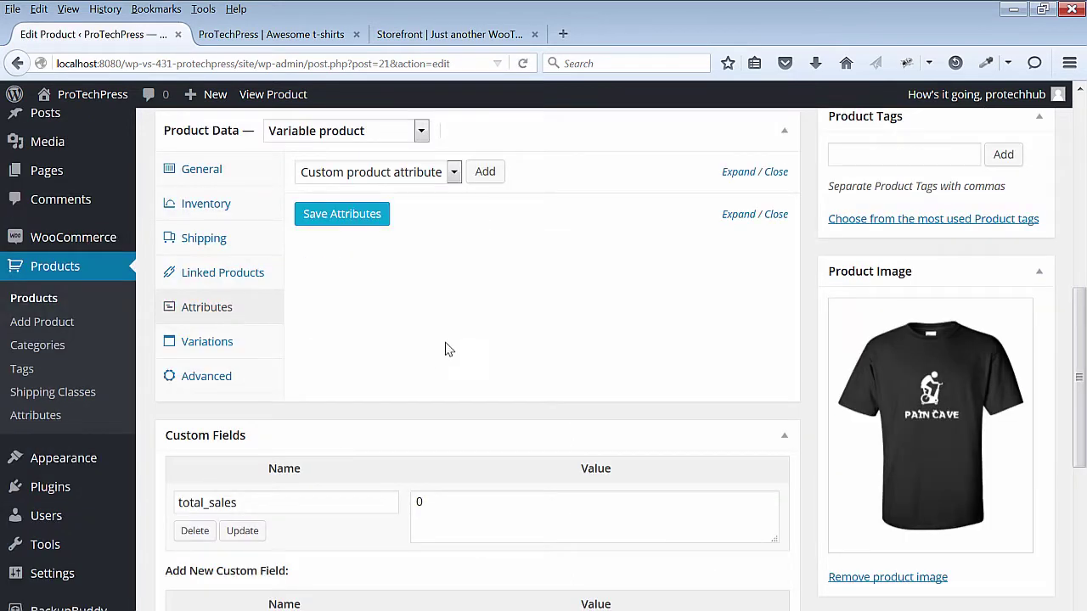
{"action": "scroll", "coordinate": [449, 286], "scroll_direction": "up", "scroll_amount": 2}
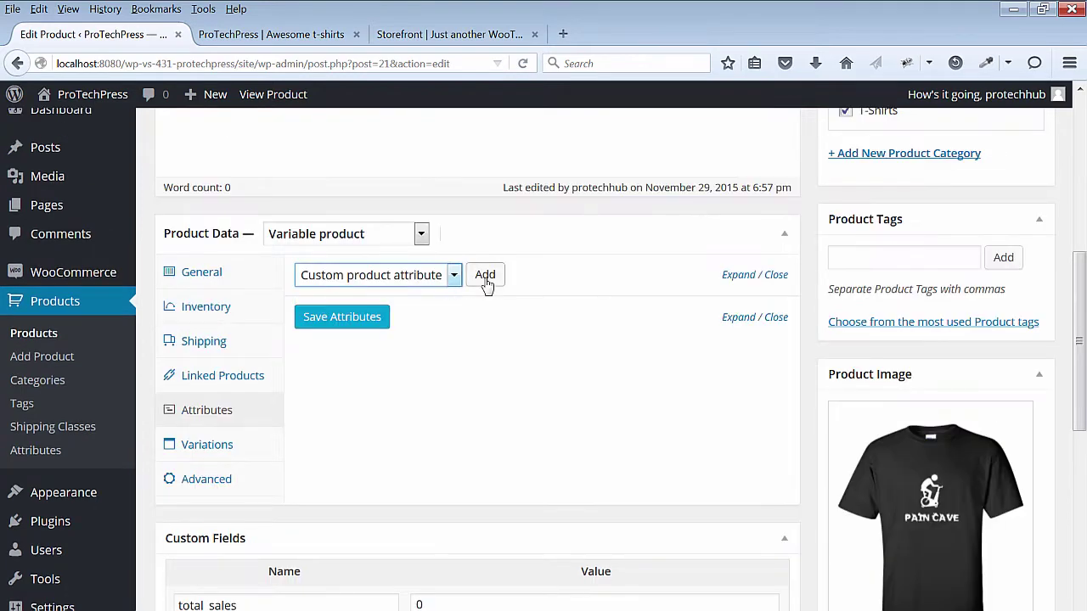
{"action": "left_click", "coordinate": [485, 278]}
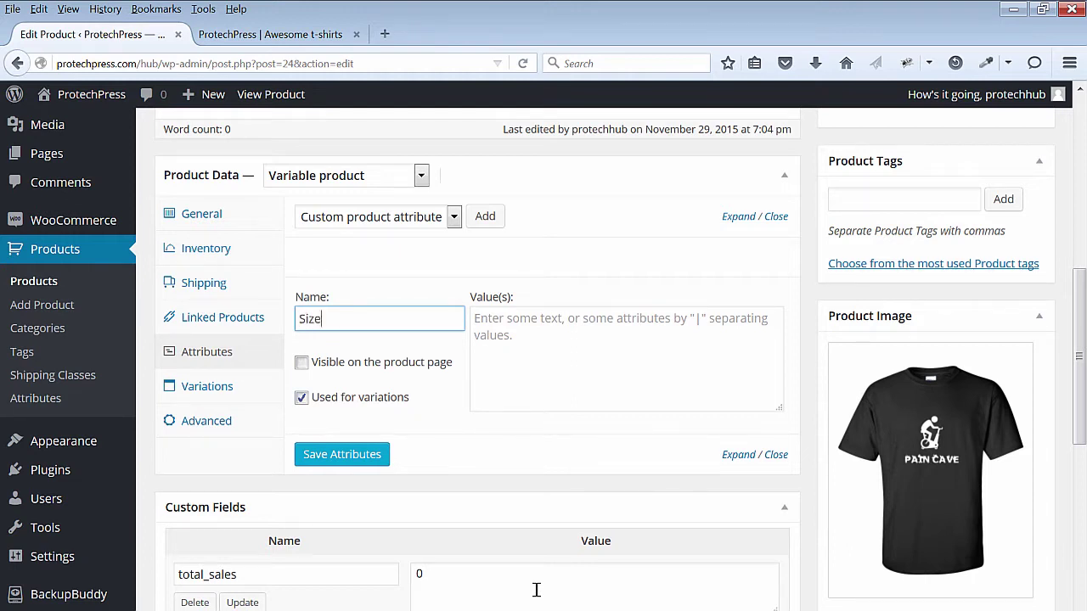
{"action": "key", "text": "Tab"}
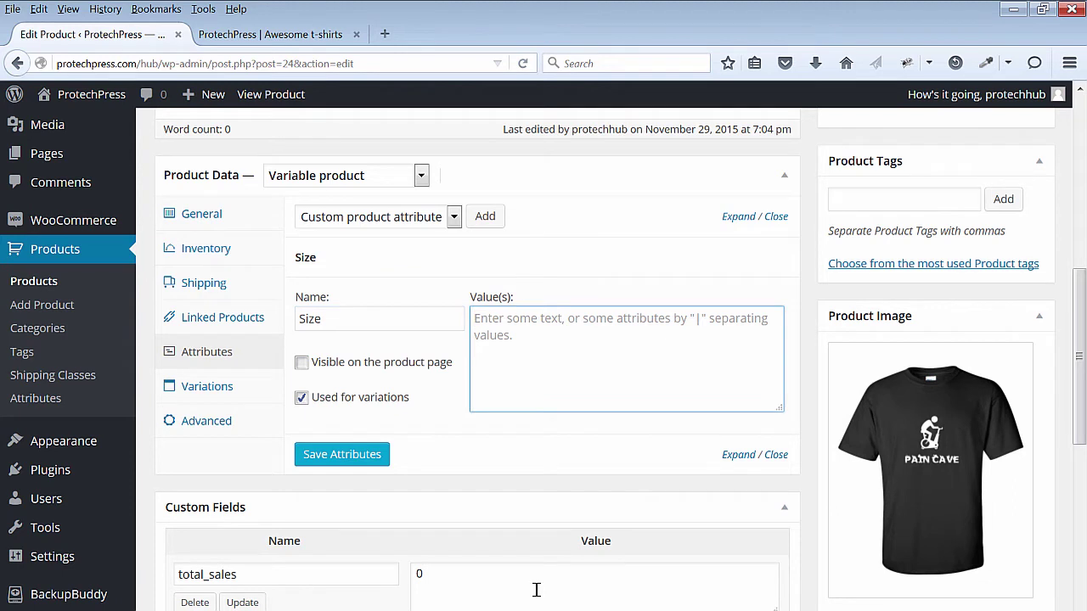
{"action": "type", "text": "Small | Medium | Large | XL"}
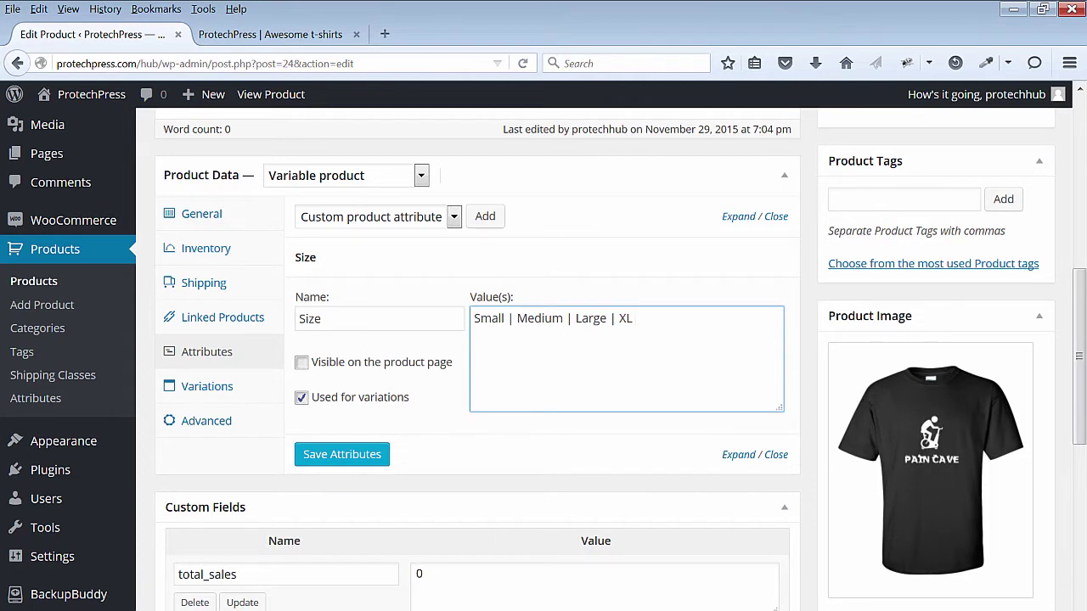
{"action": "left_click", "coordinate": [376, 454]}
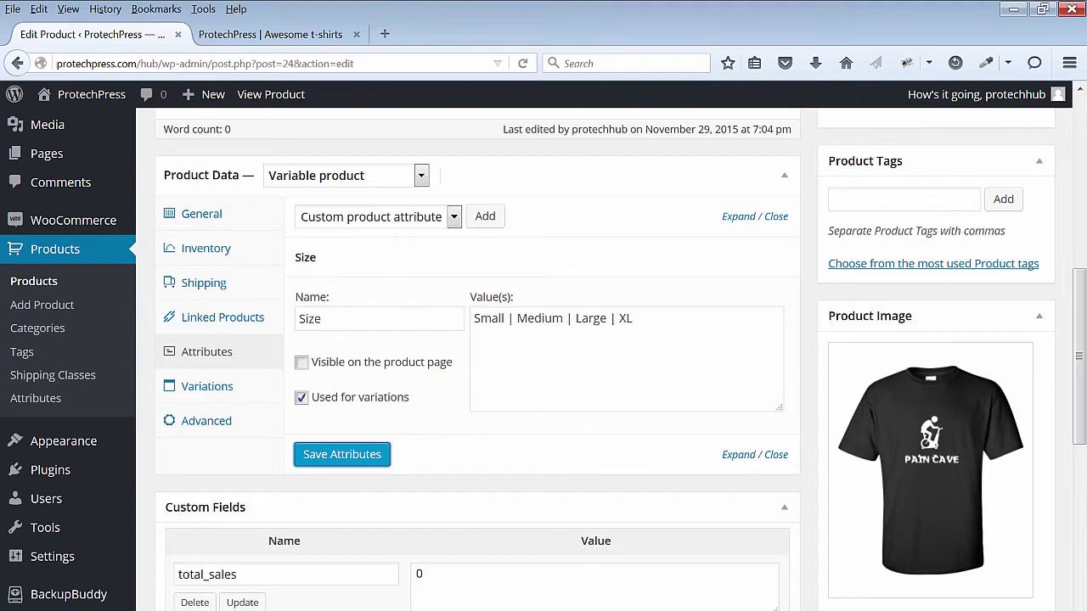
Step: Create variations from all attributes for the Pain Cave product and confirm linking all variations
{"action": "left_click", "coordinate": [209, 388]}
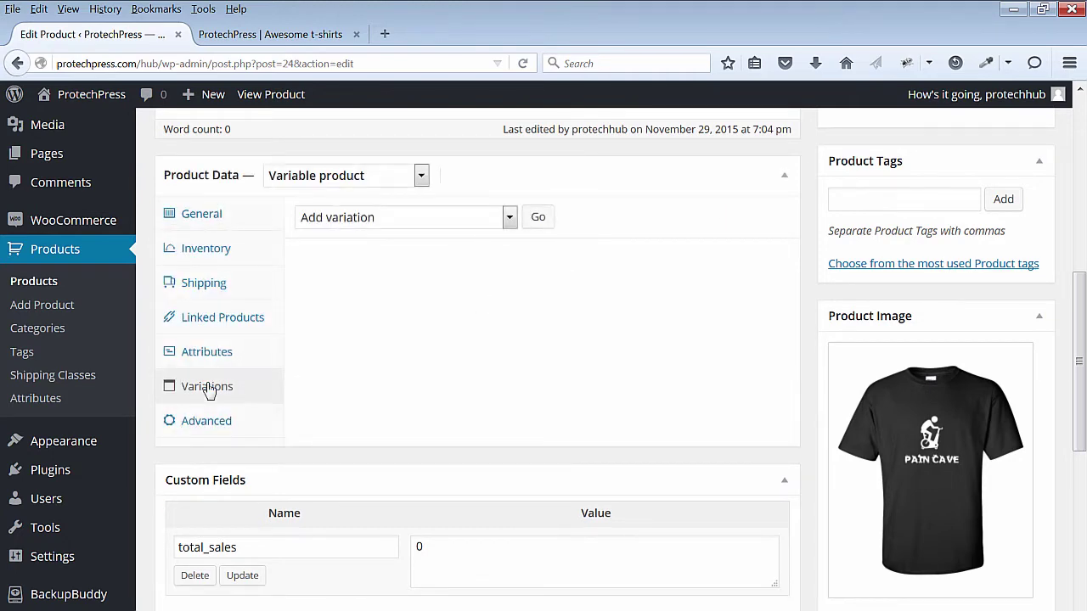
{"action": "left_click", "coordinate": [203, 396]}
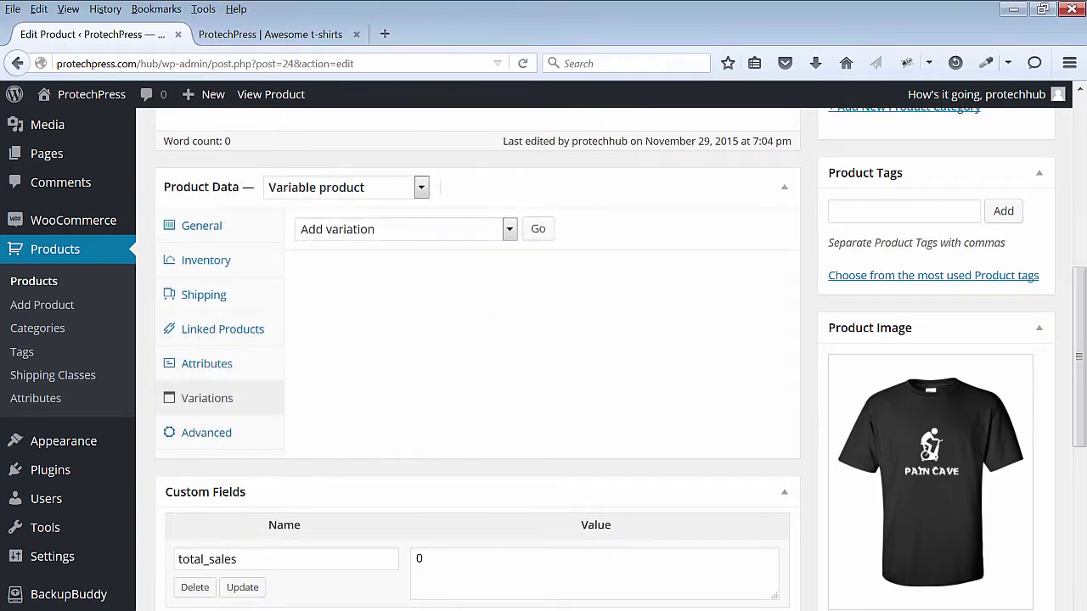
{"action": "left_click", "coordinate": [509, 229]}
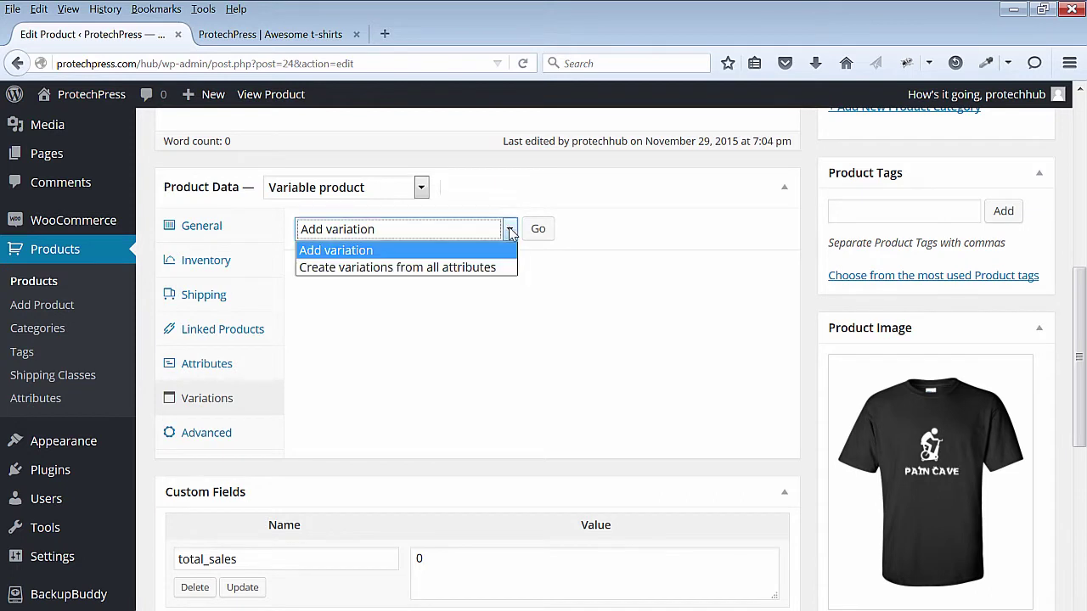
{"action": "left_click", "coordinate": [491, 267]}
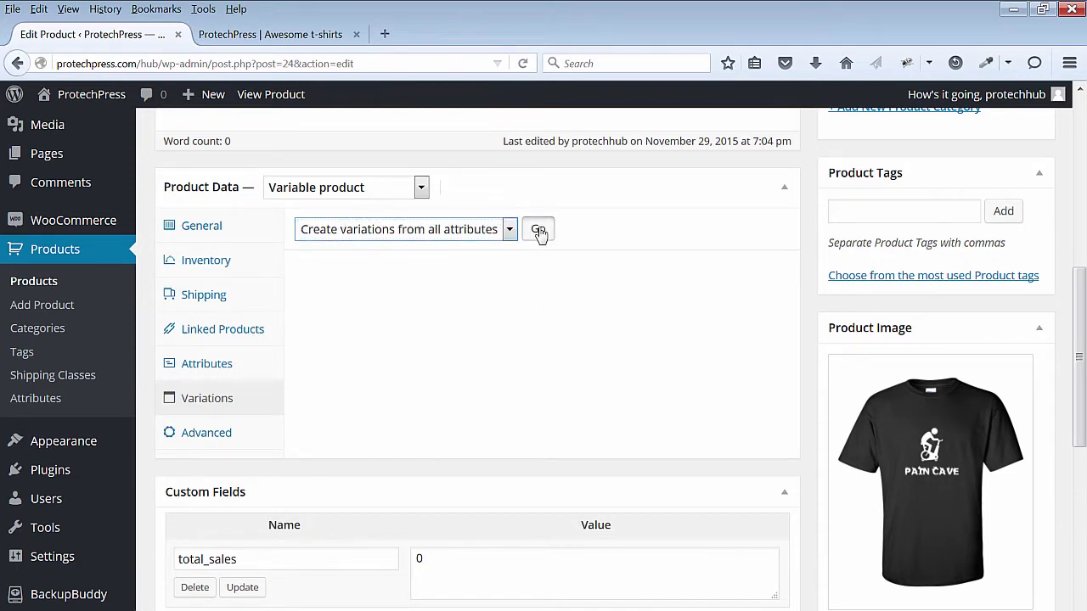
{"action": "left_click", "coordinate": [538, 231]}
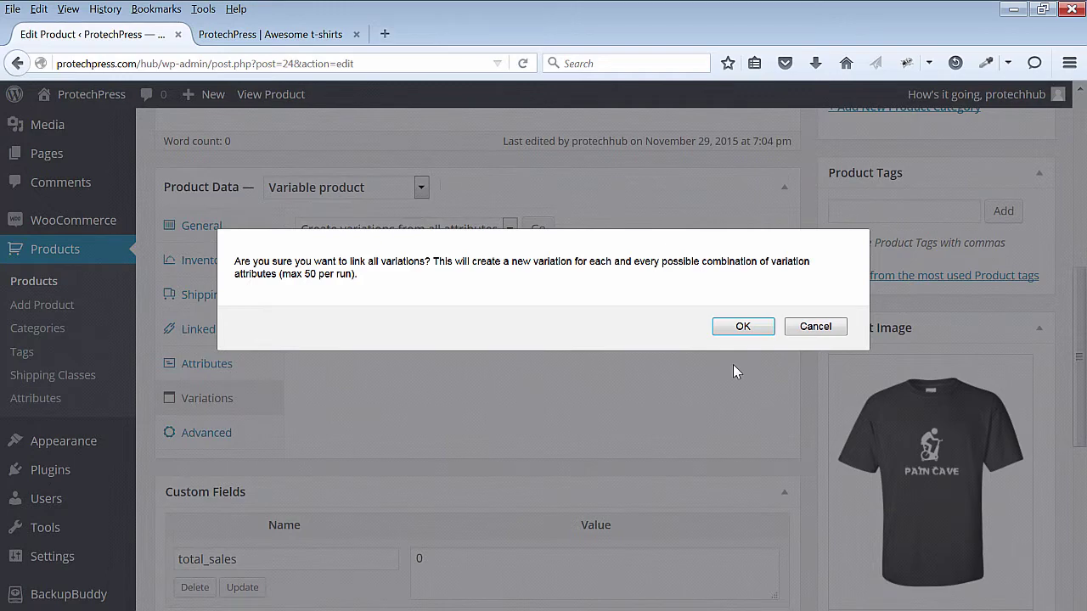
{"action": "left_click", "coordinate": [743, 327]}
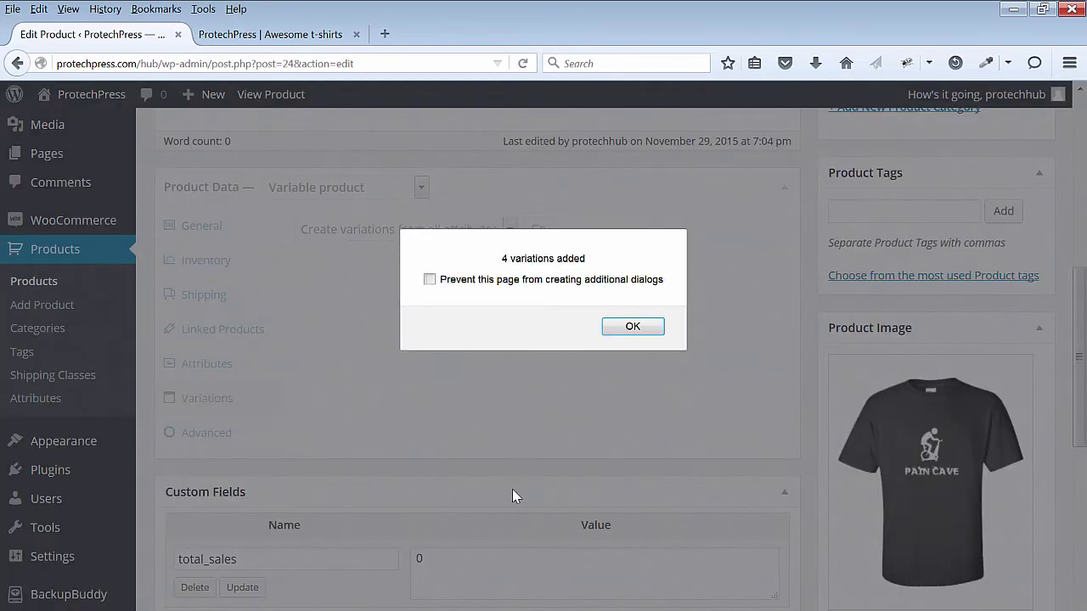
{"action": "left_click", "coordinate": [632, 328]}
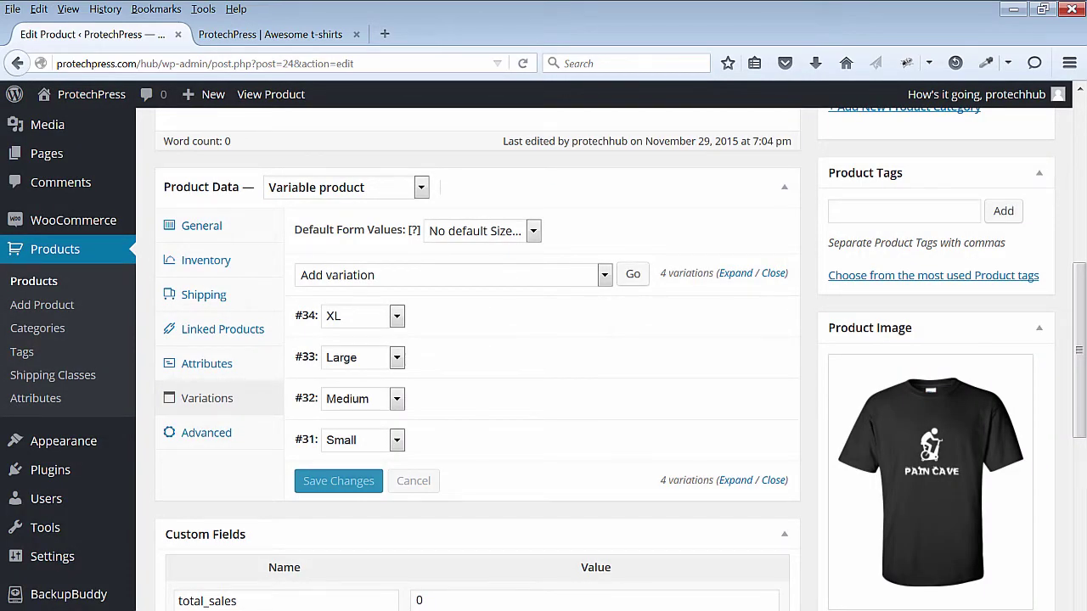
Step: Set the first listed variation (#34) to size Small with a regular price of $18
{"action": "left_click", "coordinate": [397, 316]}
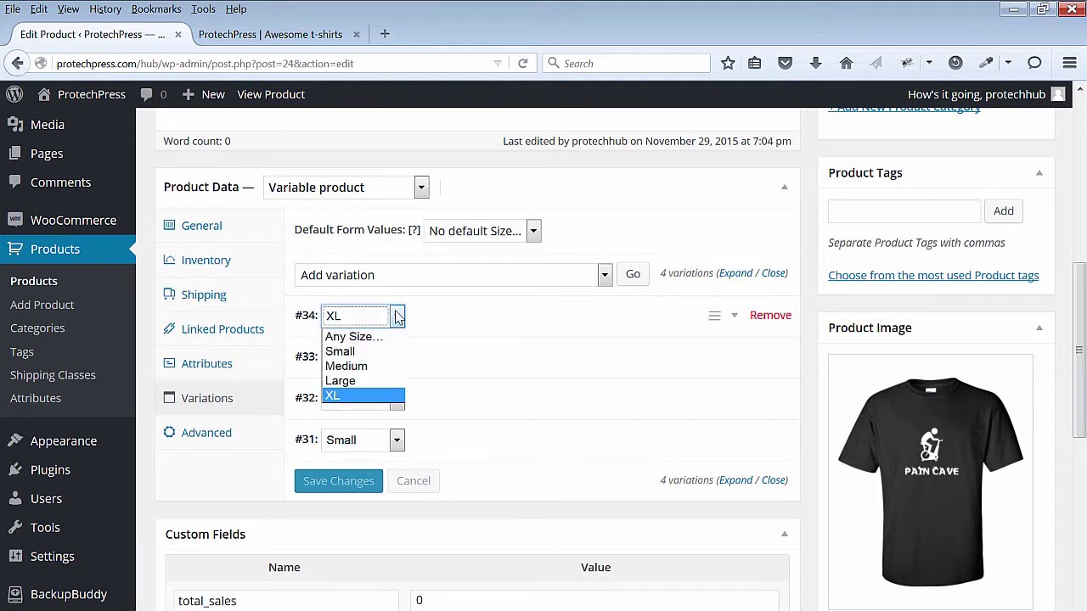
{"action": "left_click", "coordinate": [374, 352]}
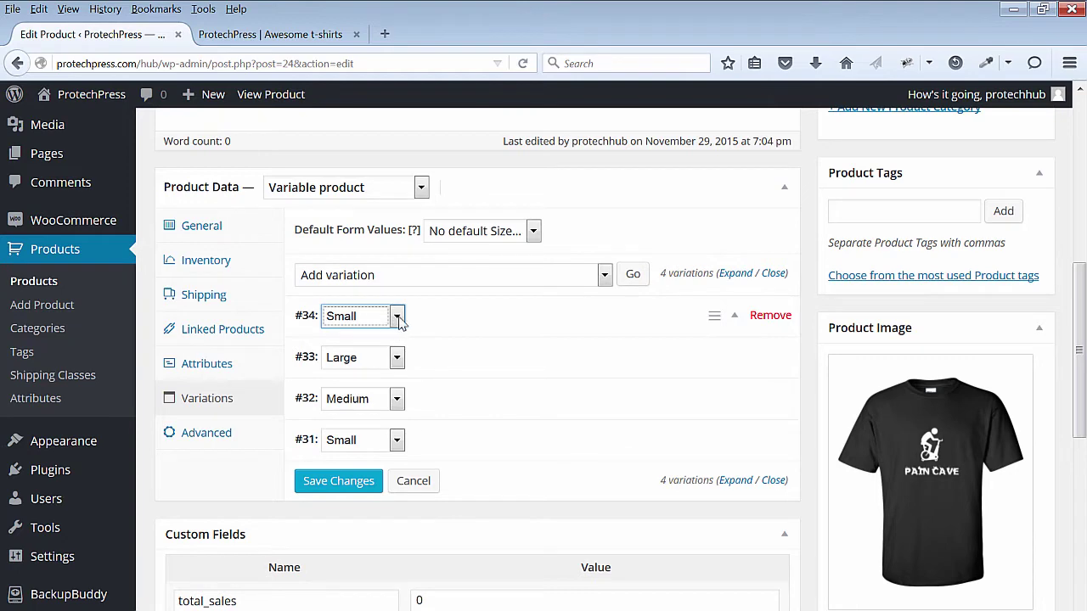
{"action": "left_click", "coordinate": [487, 313]}
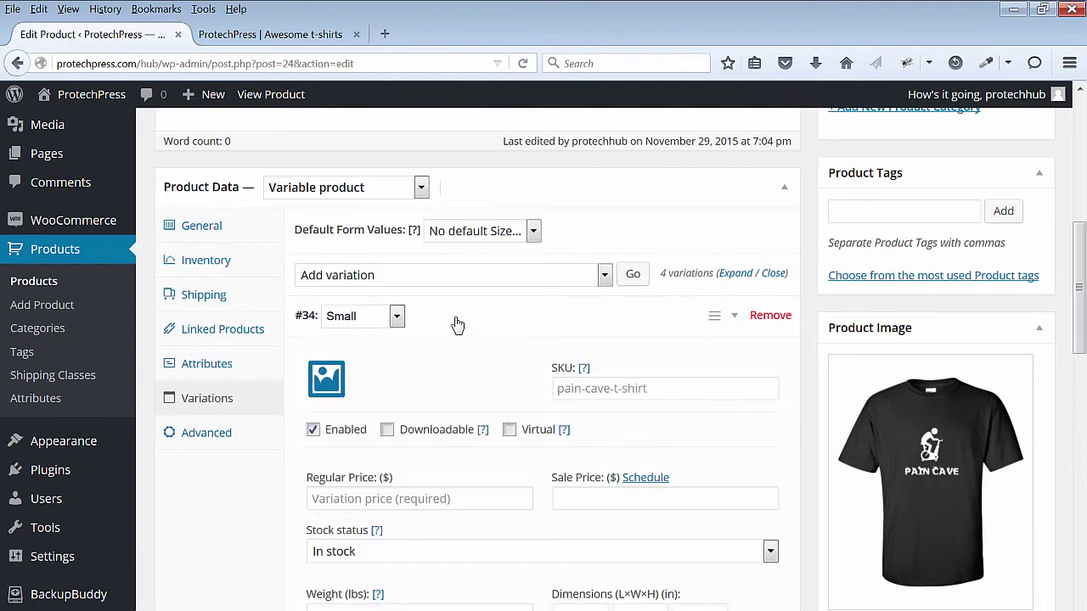
{"action": "scroll", "coordinate": [455, 365], "scroll_direction": "down", "scroll_amount": 2}
{"action": "left_click", "coordinate": [450, 419]}
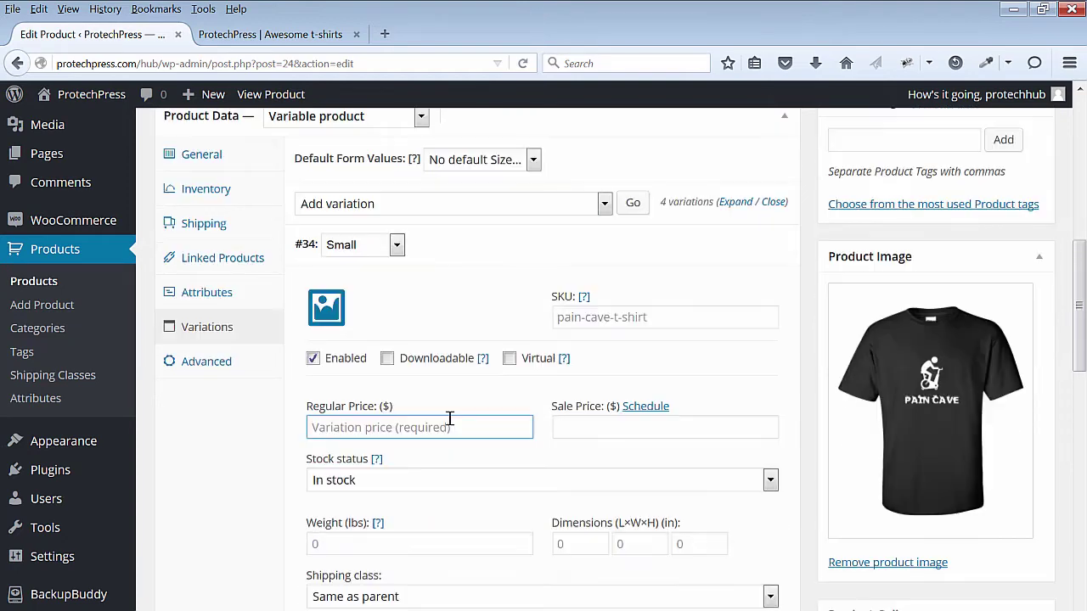
{"action": "type", "text": "18"}
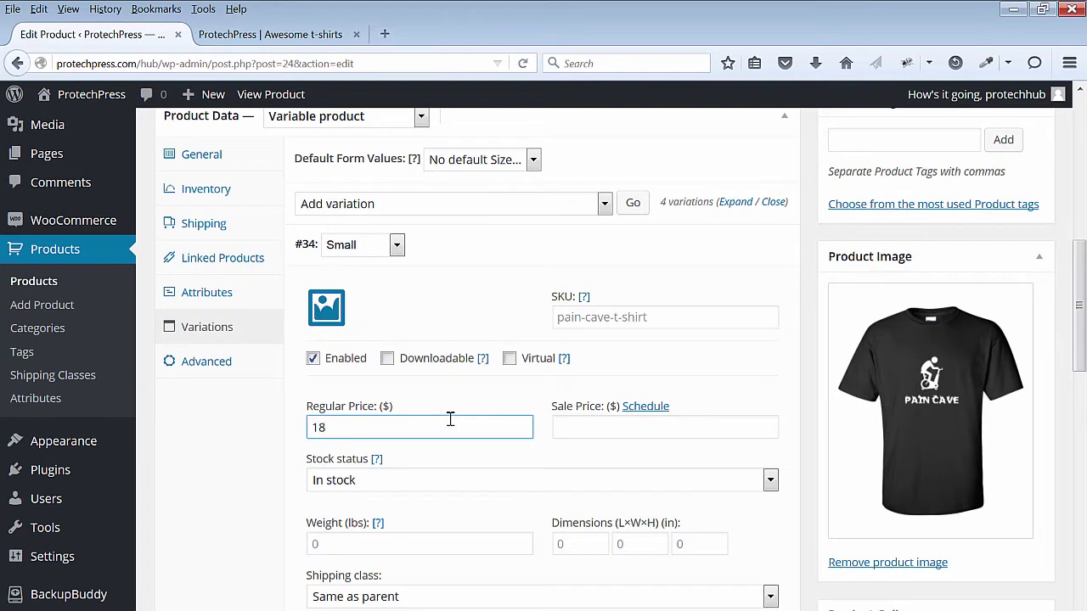
Step: Set the size of variation #33 to Medium, #32 to Large and #31 to XL
{"action": "scroll", "coordinate": [480, 473], "scroll_direction": "down", "scroll_amount": 3}
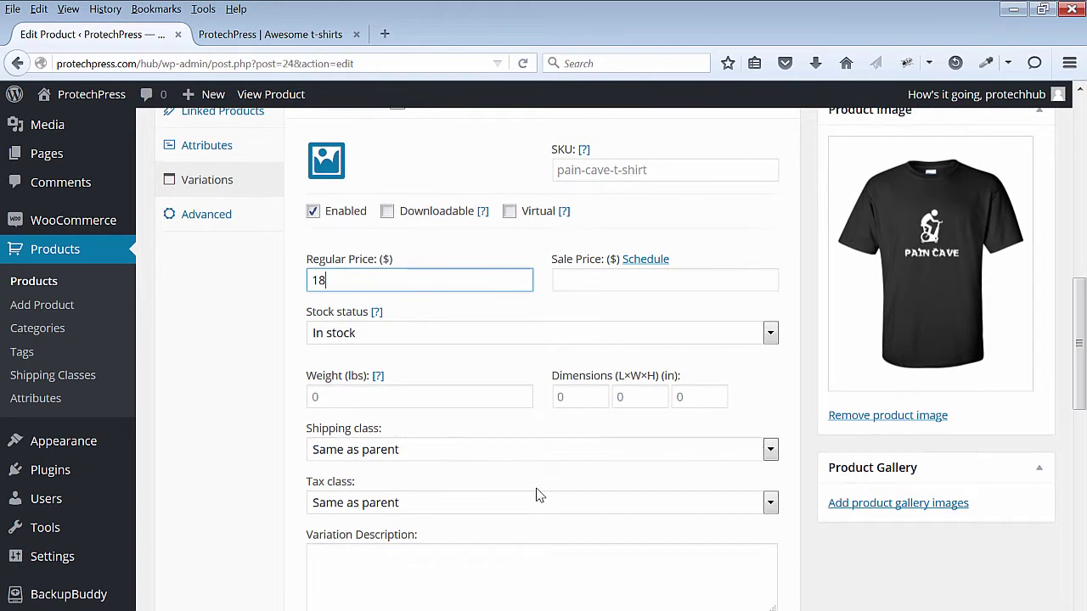
{"action": "scroll", "coordinate": [537, 497], "scroll_direction": "down", "scroll_amount": 3}
{"action": "scroll", "coordinate": [537, 496], "scroll_direction": "down", "scroll_amount": 2}
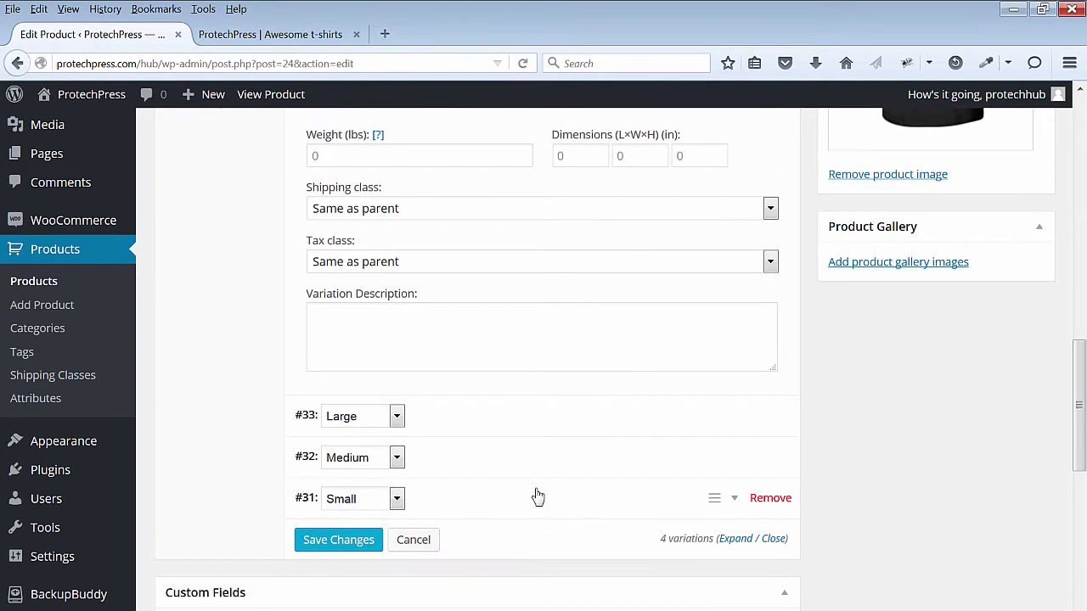
{"action": "left_click", "coordinate": [399, 417]}
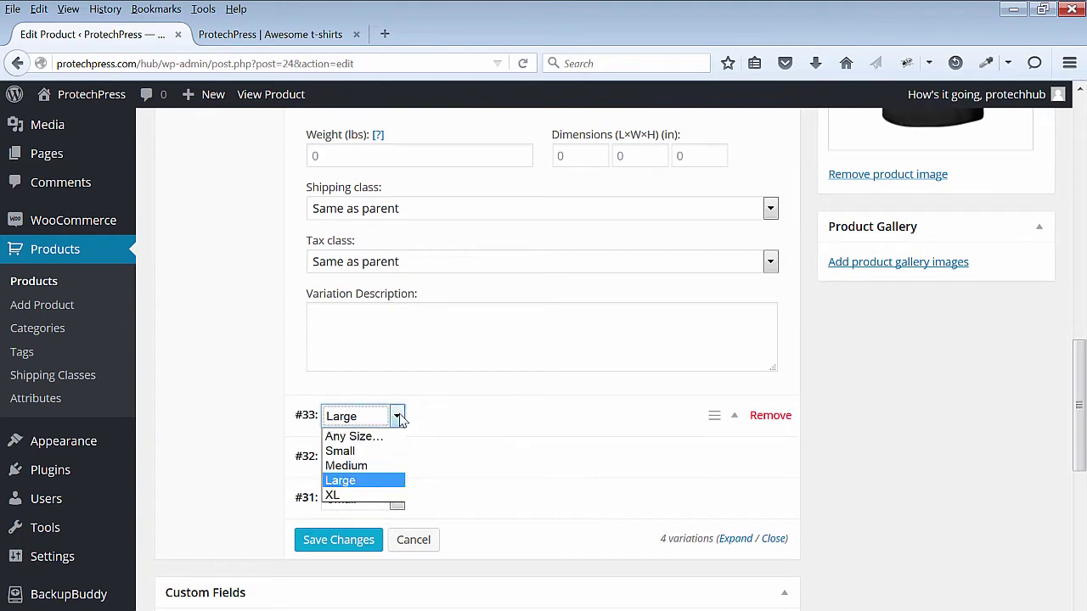
{"action": "left_click", "coordinate": [380, 466]}
{"action": "left_click", "coordinate": [396, 457]}
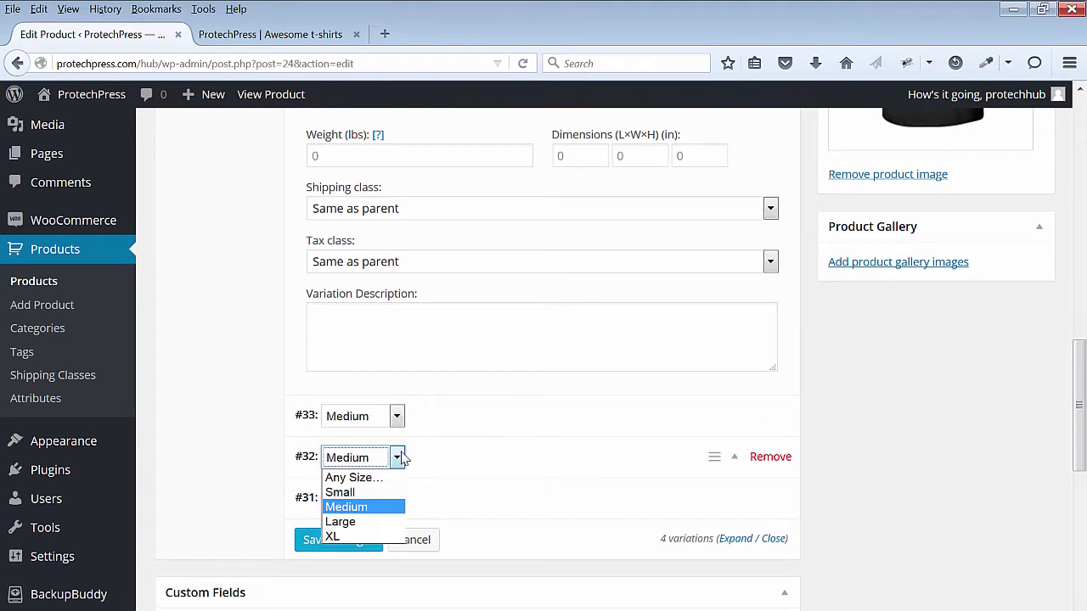
{"action": "left_click", "coordinate": [374, 522]}
{"action": "left_click", "coordinate": [394, 501]}
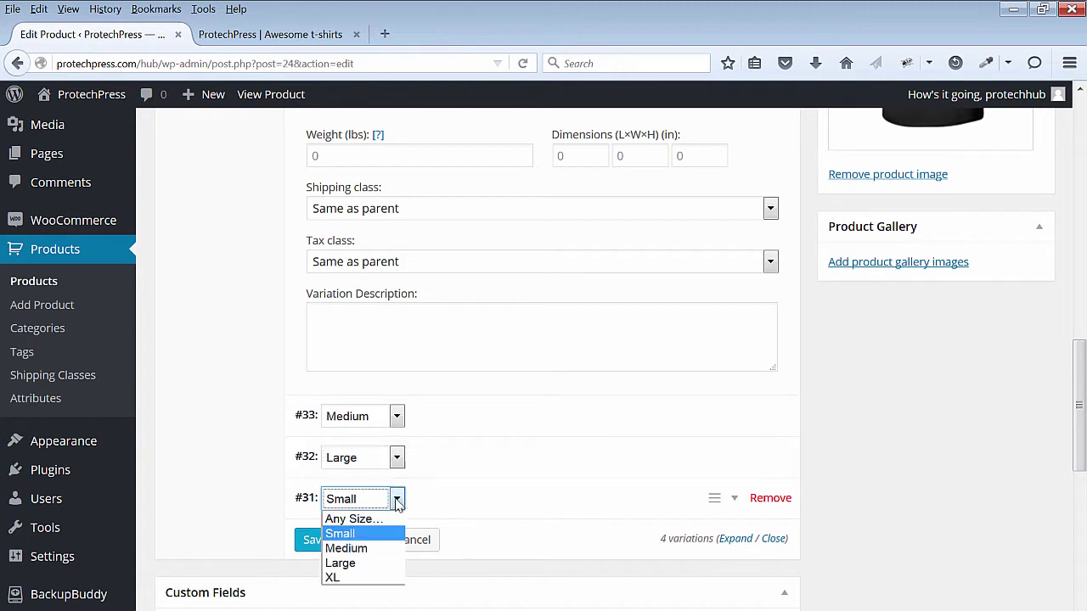
{"action": "left_click", "coordinate": [356, 578]}
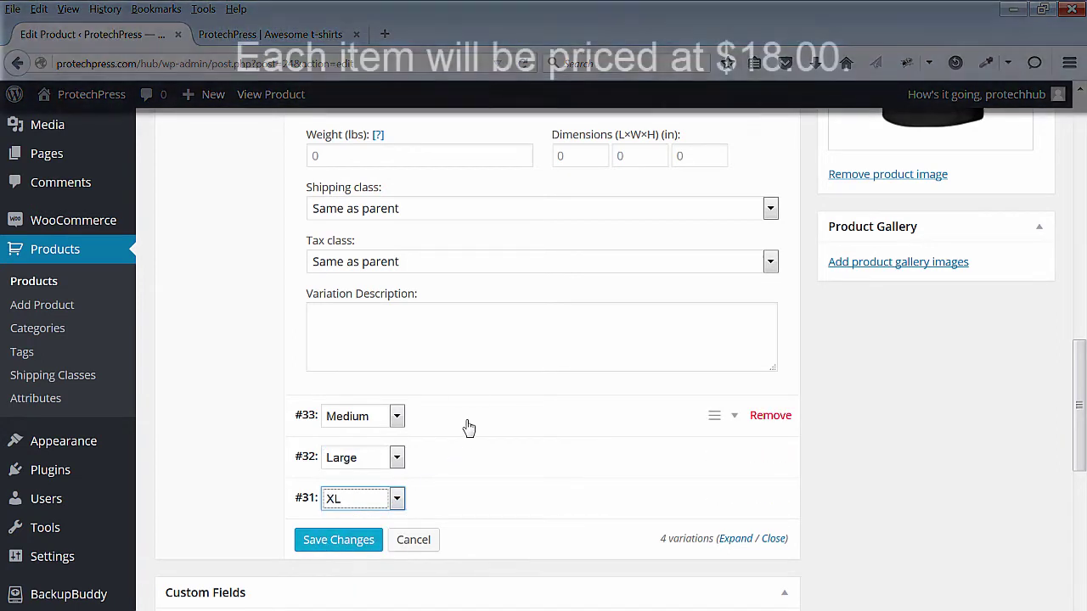
Step: Expand the Medium variation and set its regular price to $18
{"action": "left_click", "coordinate": [466, 429]}
{"action": "scroll", "coordinate": [471, 426], "scroll_direction": "down", "scroll_amount": 2}
{"action": "scroll", "coordinate": [472, 427], "scroll_direction": "down", "scroll_amount": 2}
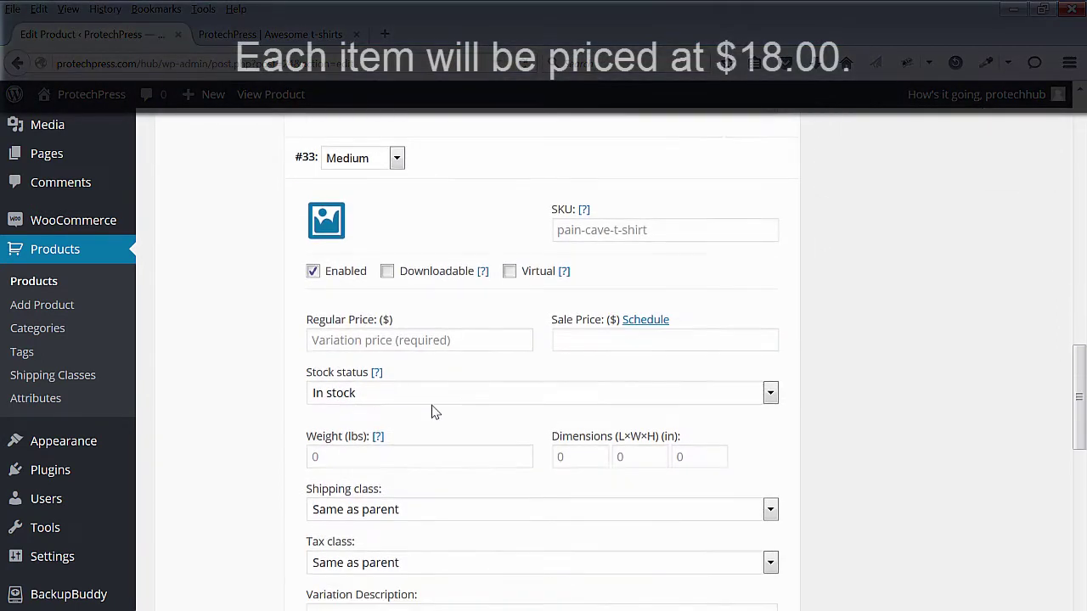
{"action": "left_click", "coordinate": [379, 344]}
{"action": "type", "text": "1"}
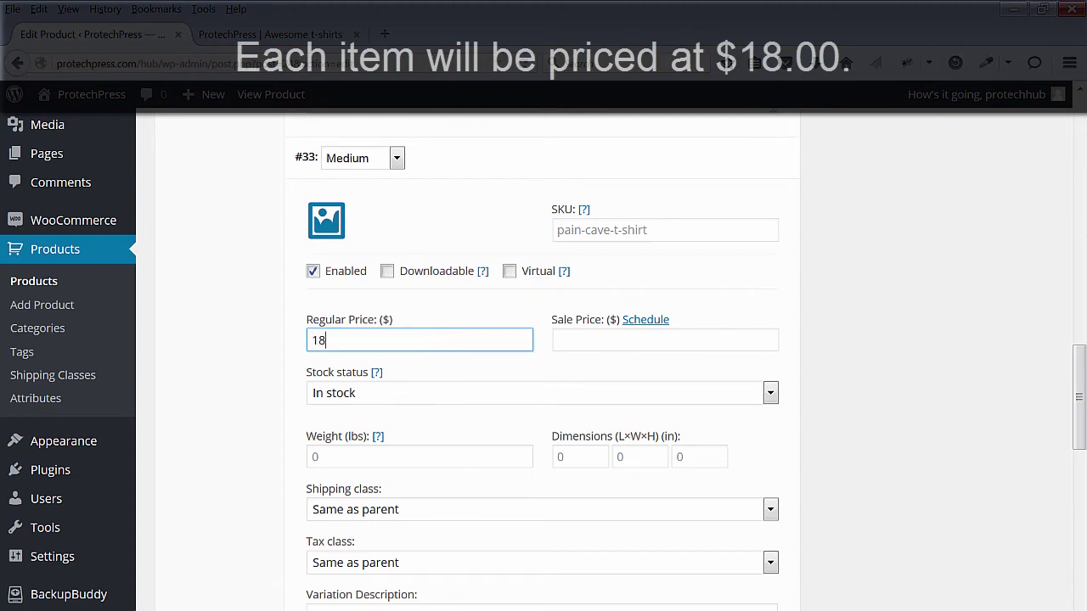
{"action": "type", "text": "8"}
Step: Expand the Large variation and set its regular price to $18
{"action": "scroll", "coordinate": [480, 404], "scroll_direction": "down", "scroll_amount": 4}
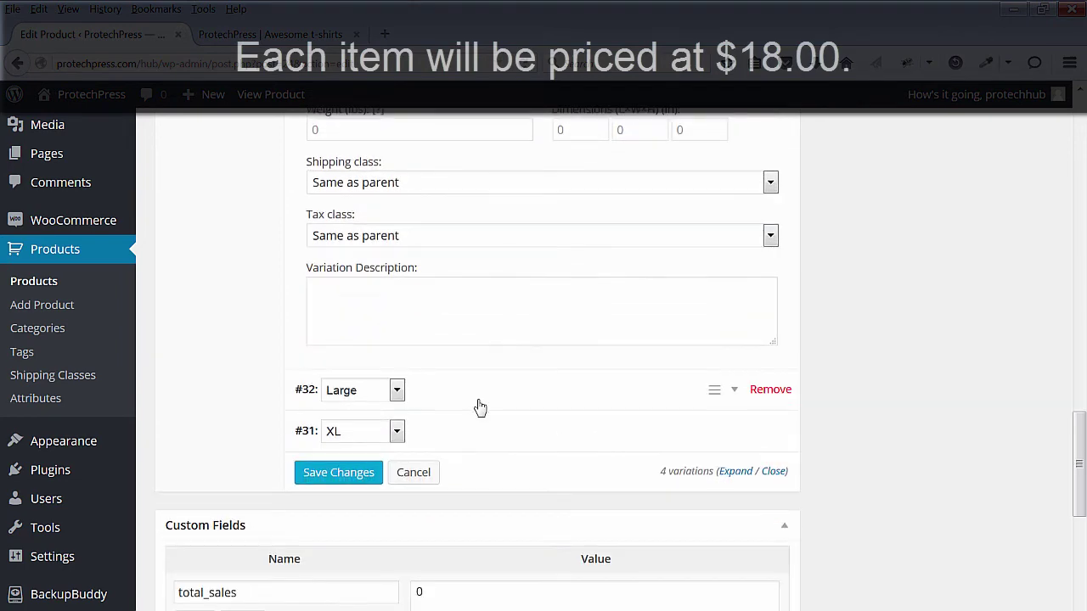
{"action": "left_click", "coordinate": [531, 408]}
{"action": "scroll", "coordinate": [533, 412], "scroll_direction": "down", "scroll_amount": 6}
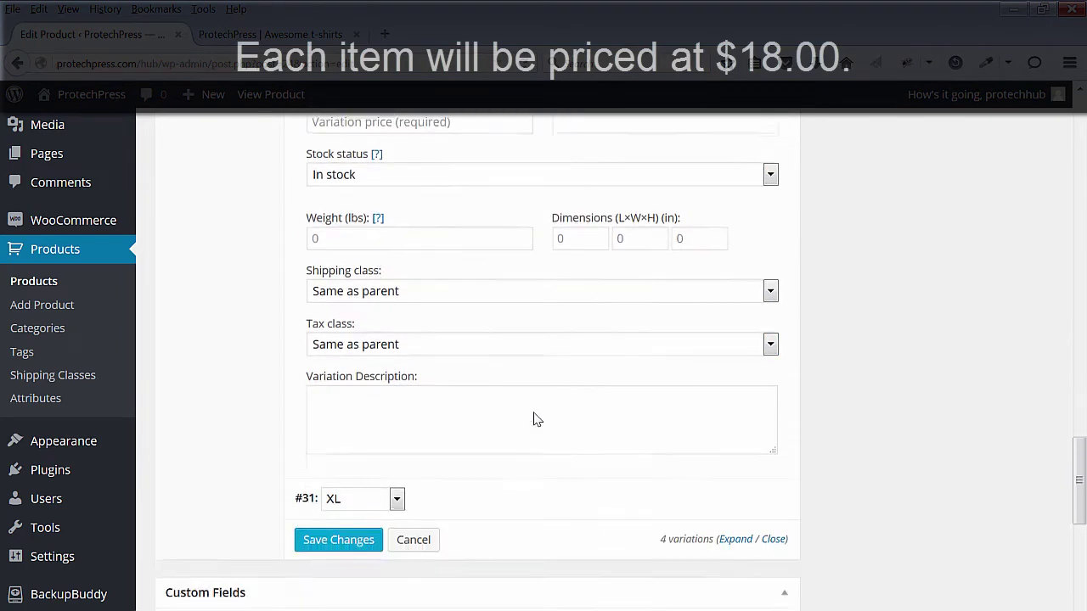
{"action": "scroll", "coordinate": [533, 419], "scroll_direction": "up", "scroll_amount": 3}
{"action": "left_click", "coordinate": [379, 323]}
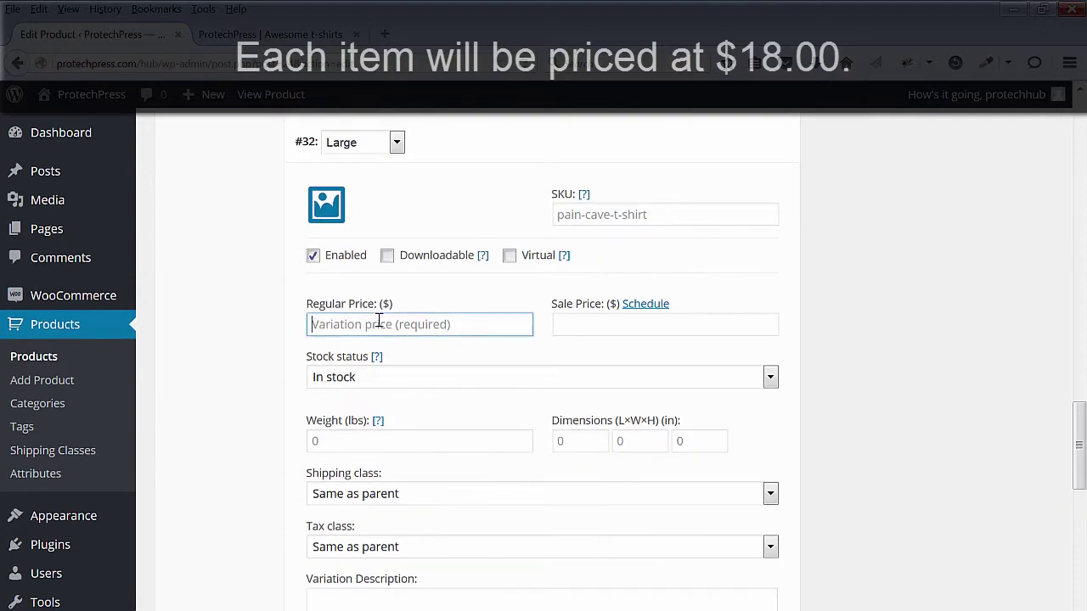
{"action": "type", "text": "18"}
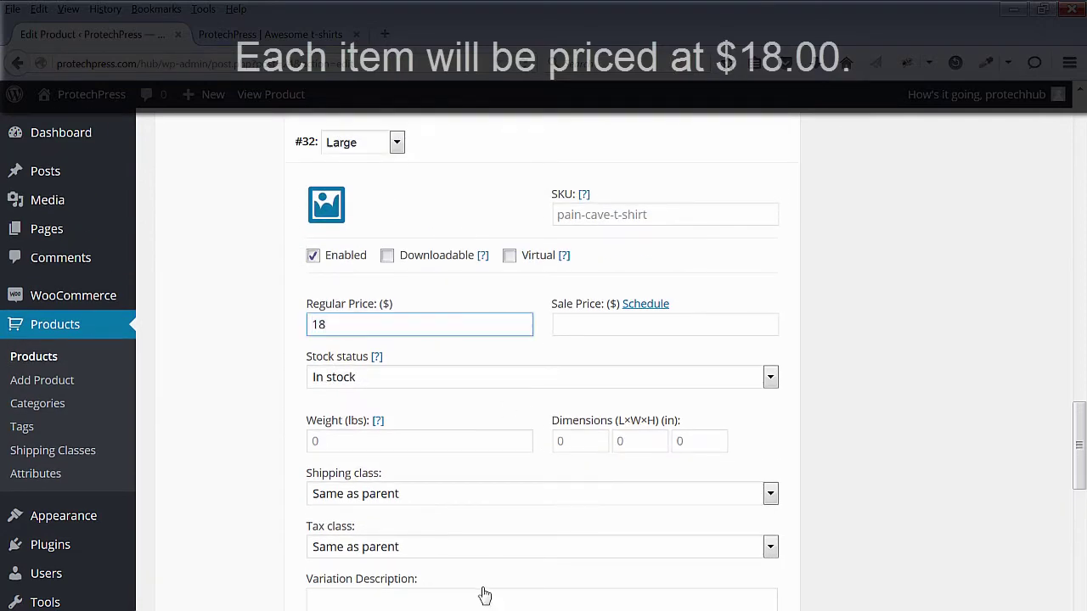
Step: Expand the XL variation and set its regular price to $18
{"action": "scroll", "coordinate": [484, 596], "scroll_direction": "down", "scroll_amount": 3}
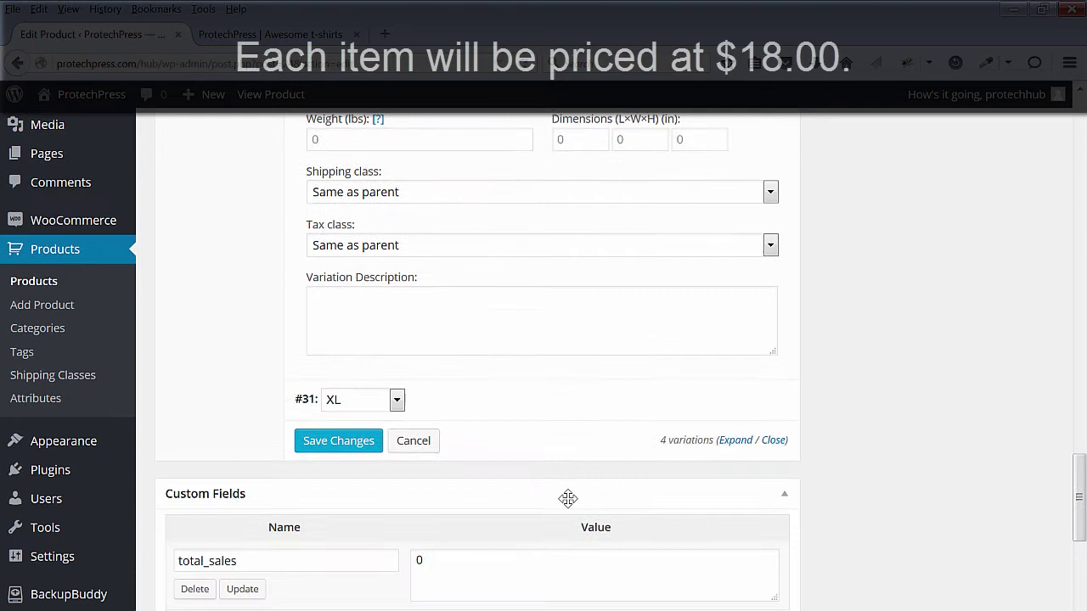
{"action": "left_click", "coordinate": [425, 402]}
{"action": "scroll", "coordinate": [503, 461], "scroll_direction": "down", "scroll_amount": 2}
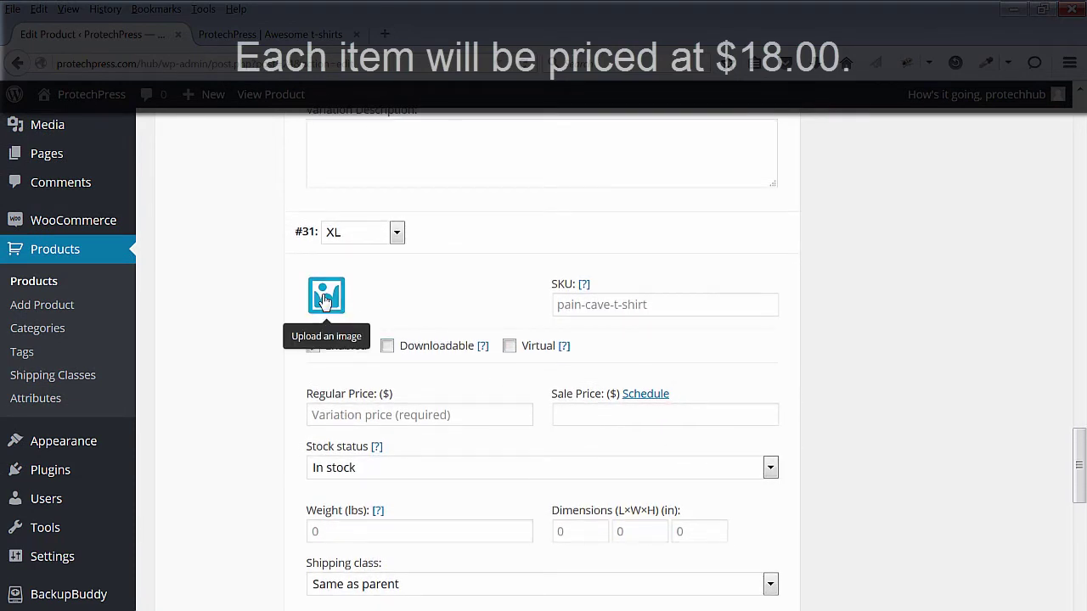
{"action": "scroll", "coordinate": [608, 459], "scroll_direction": "down", "scroll_amount": 3}
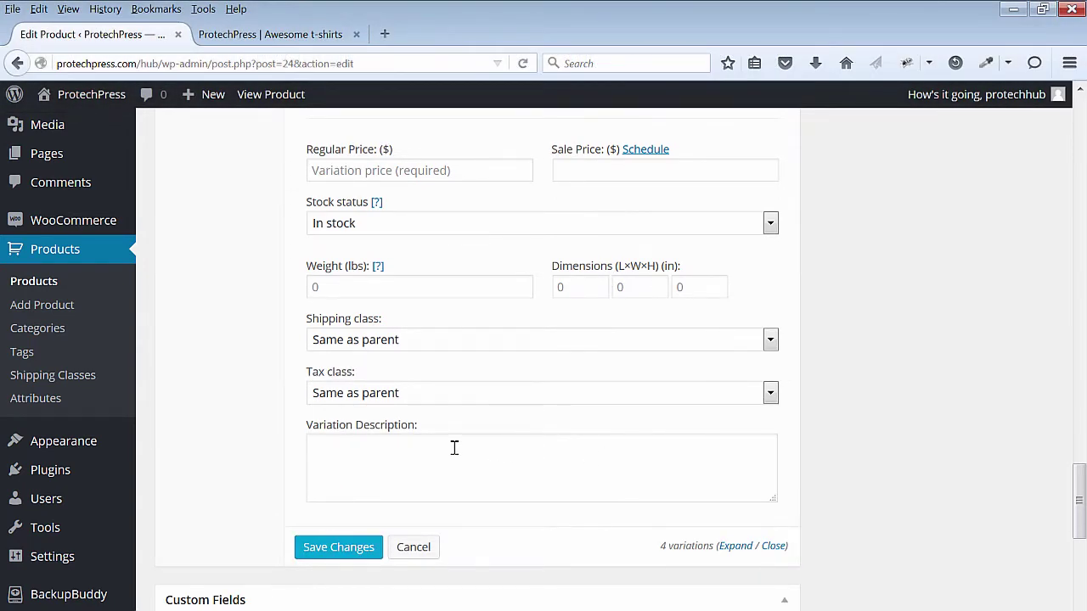
{"action": "scroll", "coordinate": [451, 402], "scroll_direction": "up", "scroll_amount": 2}
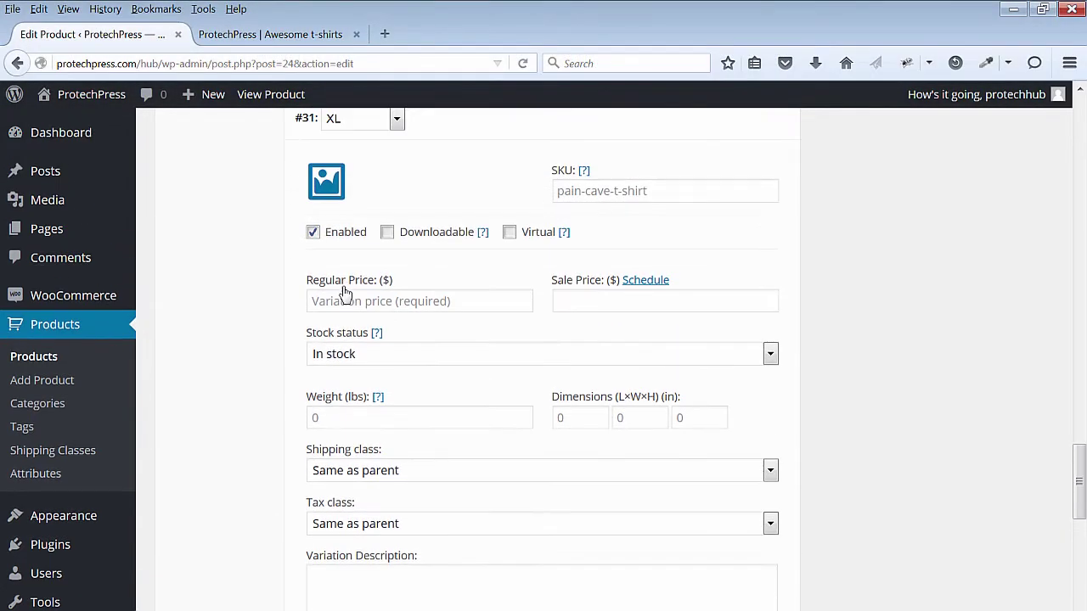
{"action": "left_click", "coordinate": [350, 303]}
{"action": "type", "text": "1"}
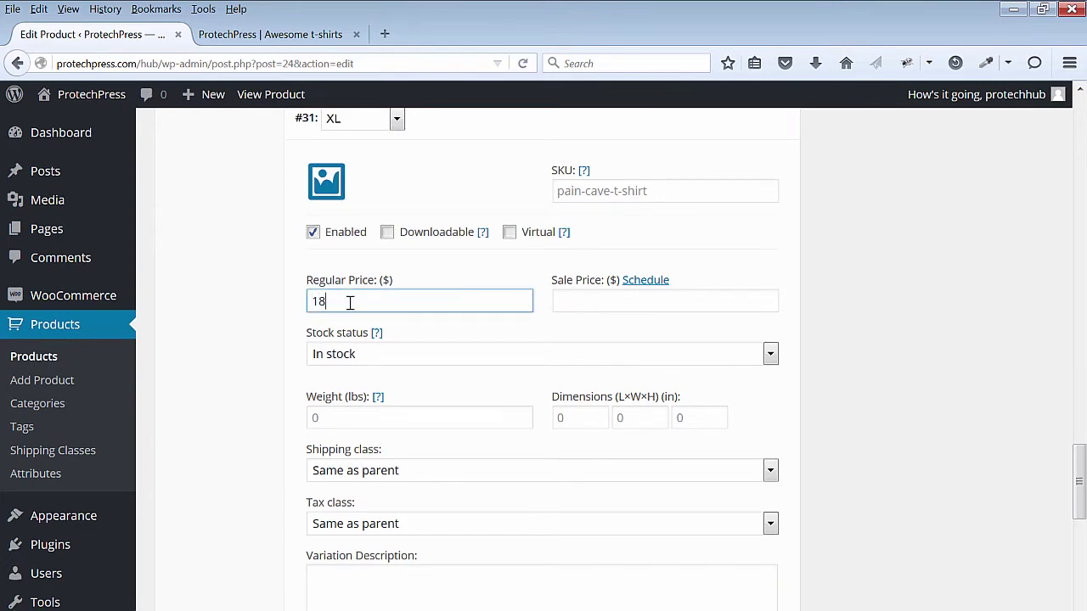
Step: Complete the XL variation's $18 regular price and save the variation changes
{"action": "type", "text": "8"}
{"action": "scroll", "coordinate": [560, 431], "scroll_direction": "down", "scroll_amount": 5}
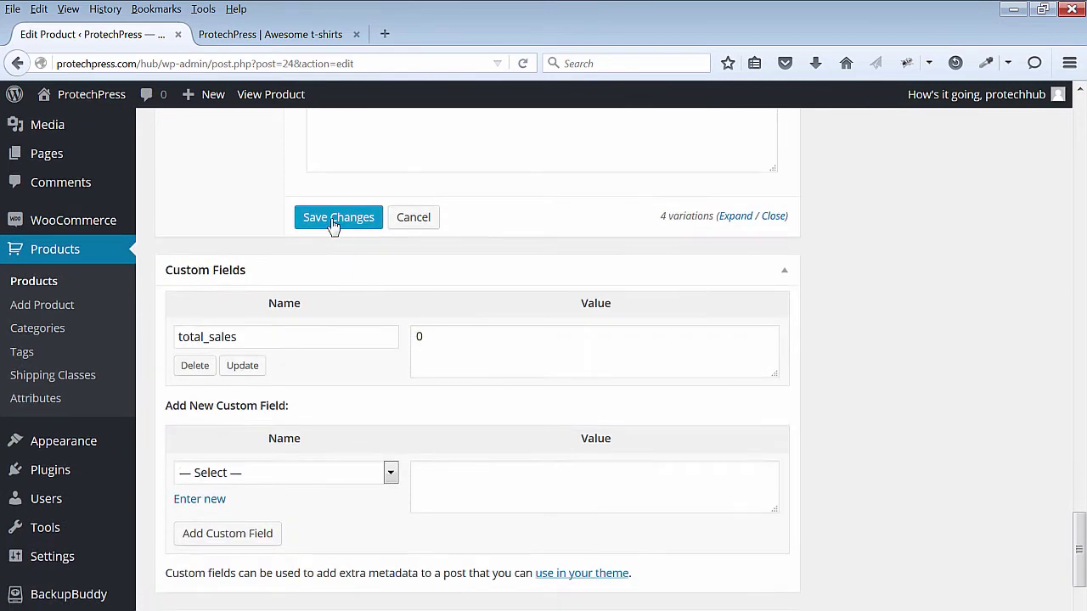
{"action": "left_click", "coordinate": [336, 219]}
Step: Publish the Pain Cave product
{"action": "scroll", "coordinate": [886, 401], "scroll_direction": "down", "scroll_amount": 3}
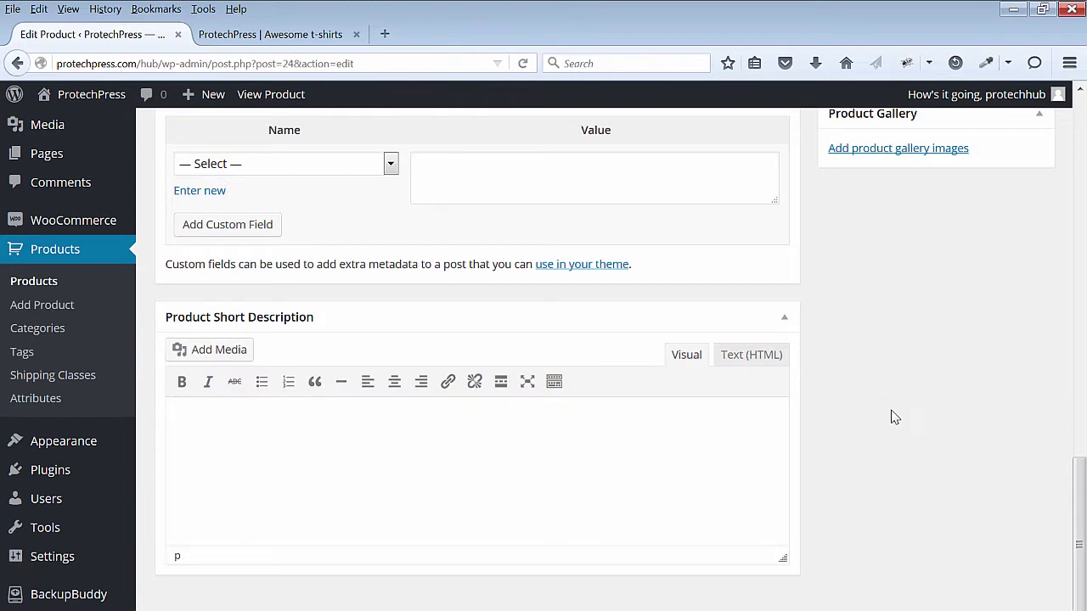
{"action": "scroll", "coordinate": [895, 417], "scroll_direction": "down", "scroll_amount": 1}
{"action": "scroll", "coordinate": [893, 419], "scroll_direction": "up", "scroll_amount": 1}
{"action": "scroll", "coordinate": [895, 420], "scroll_direction": "up", "scroll_amount": 3}
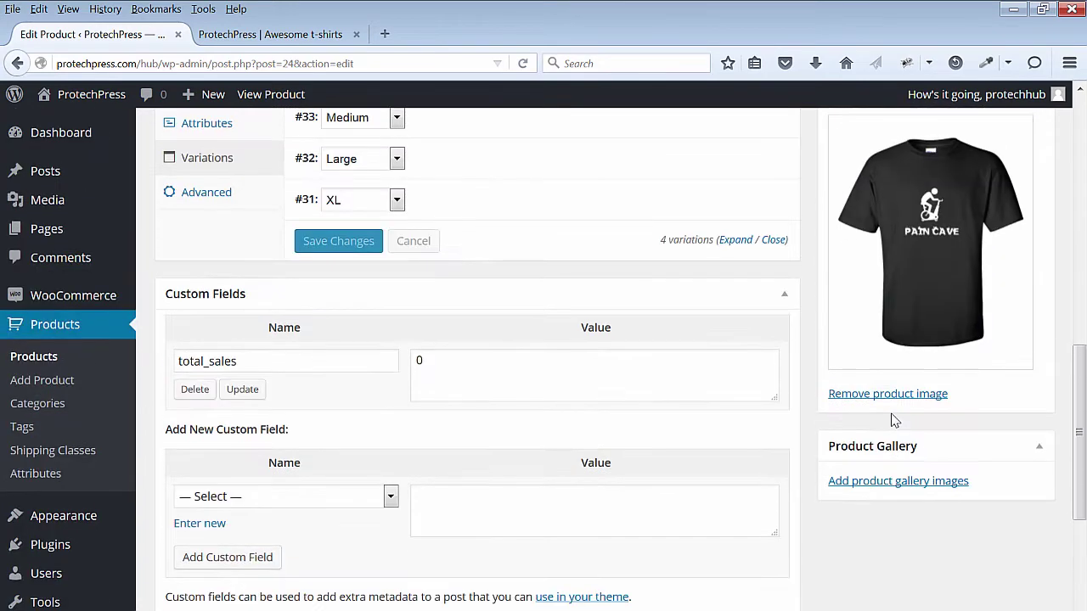
{"action": "scroll", "coordinate": [900, 446], "scroll_direction": "up", "scroll_amount": 3}
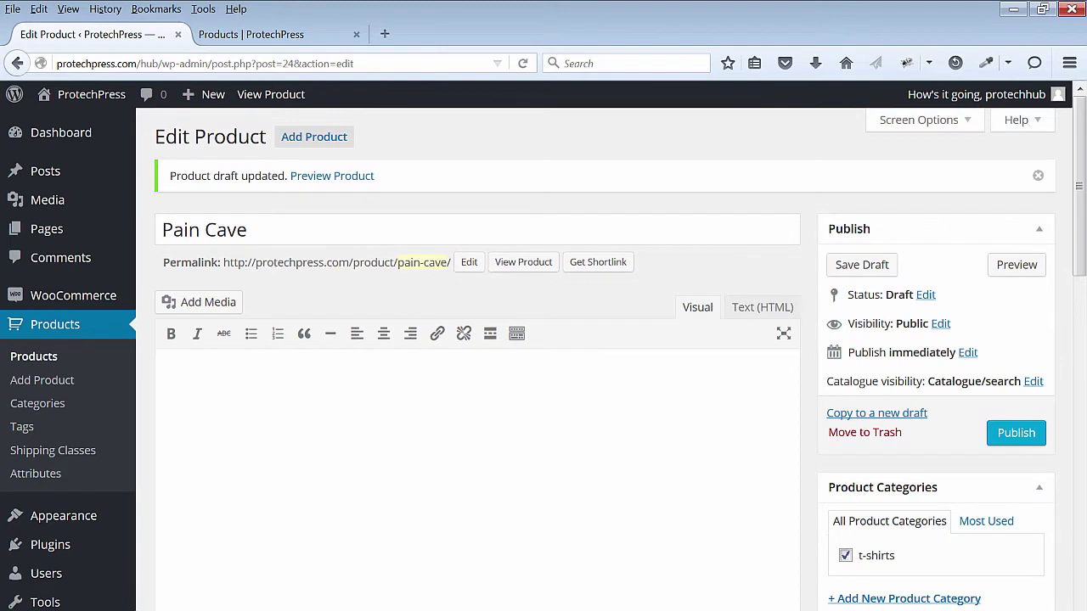
{"action": "left_click", "coordinate": [1016, 433]}
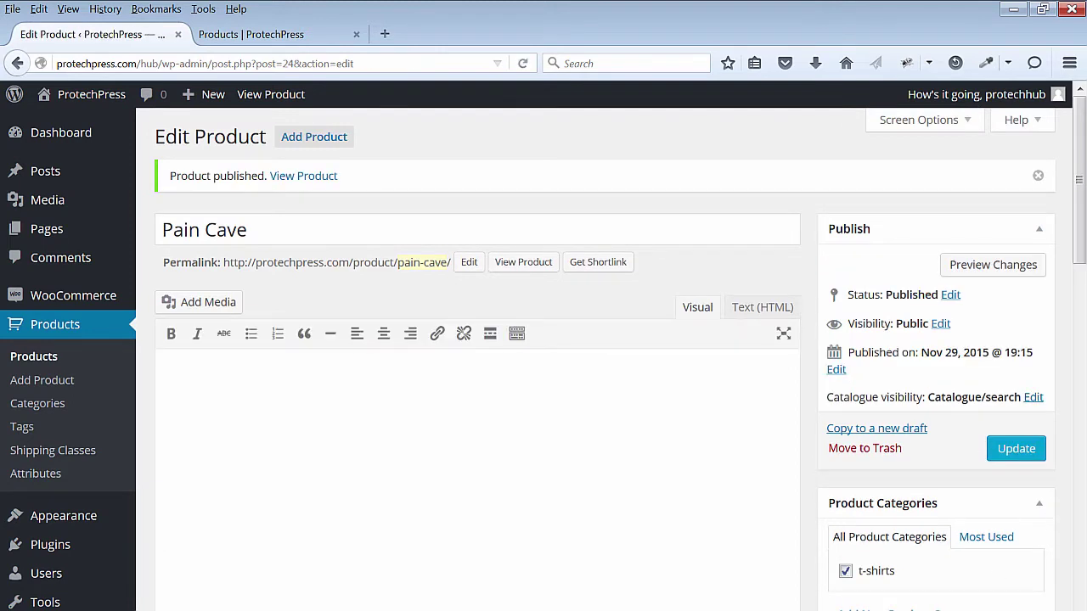
Step: View the Pain Cave product page on the storefront and examine its Size choices
{"action": "left_click", "coordinate": [271, 94]}
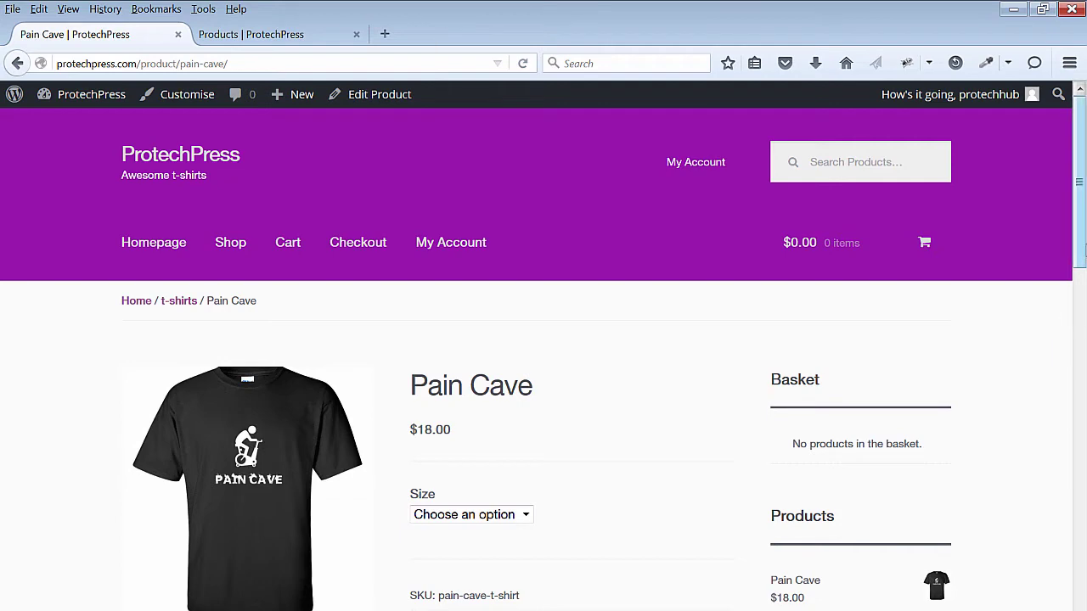
{"action": "mouse_move", "coordinate": [1079, 175]}
{"action": "left_mouse_down"}
{"action": "mouse_move", "coordinate": [1079, 193]}
{"action": "mouse_move", "coordinate": [1079, 174]}
{"action": "left_mouse_up"}
{"action": "left_click", "coordinate": [526, 515]}
{"action": "scroll", "coordinate": [614, 504], "scroll_direction": "down", "scroll_amount": 2}
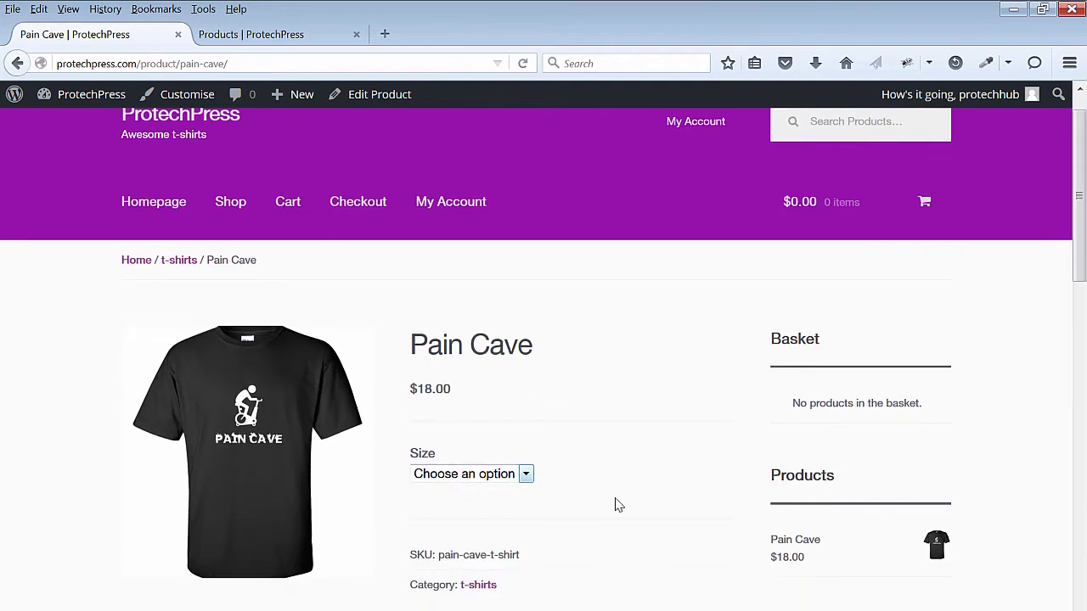
{"action": "left_click", "coordinate": [526, 414]}
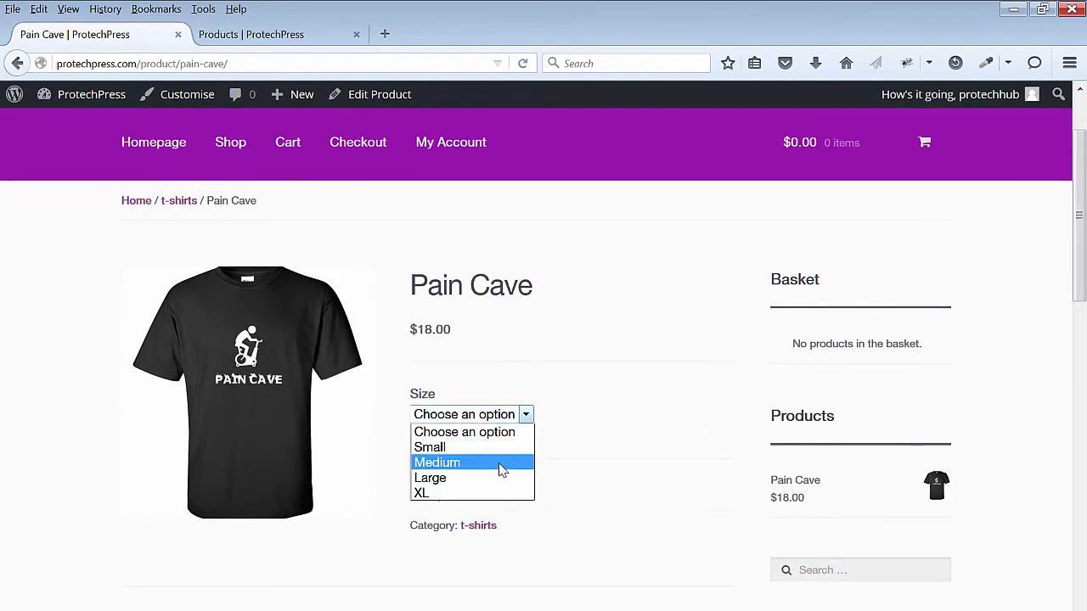
Step: Return to editing the Pain Cave product, set its default size to Large and save the changes
{"action": "scroll", "coordinate": [330, 145], "scroll_direction": "up", "scroll_amount": 2}
{"action": "left_click", "coordinate": [372, 96]}
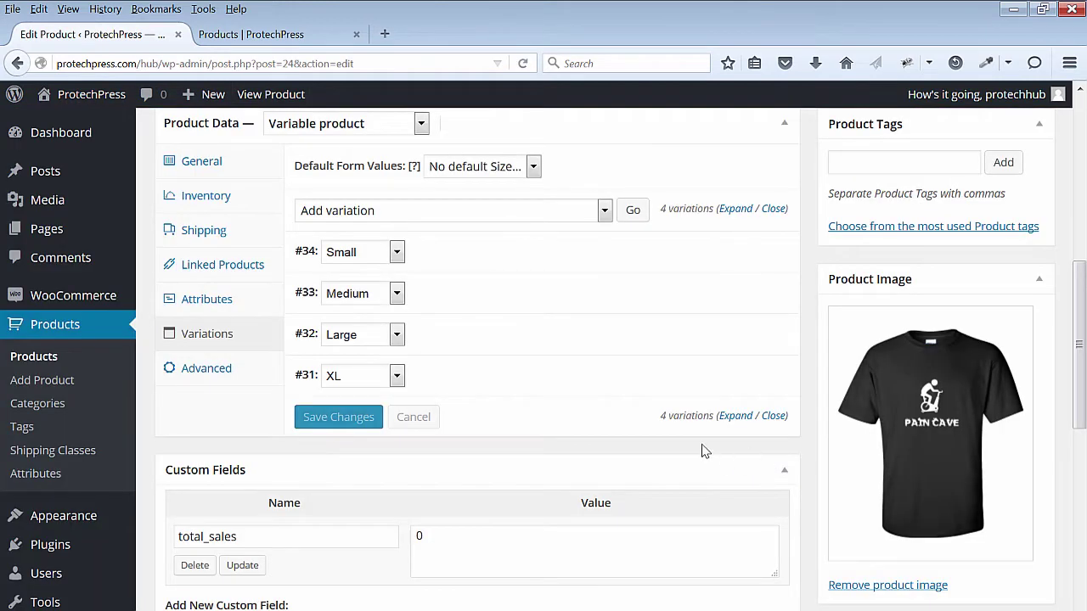
{"action": "left_click", "coordinate": [532, 167]}
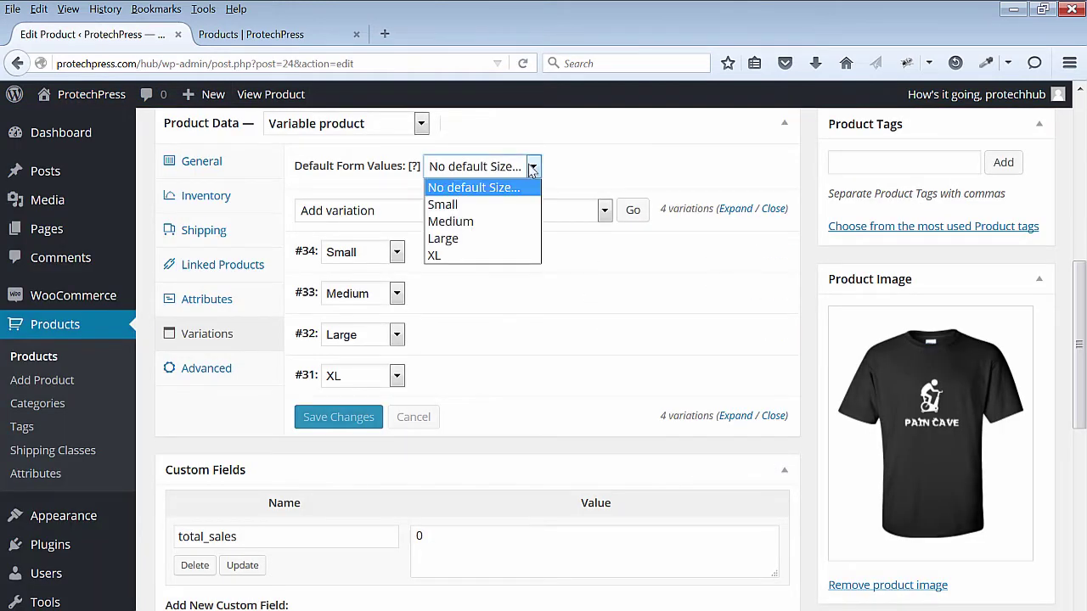
{"action": "left_click", "coordinate": [459, 238]}
{"action": "scroll", "coordinate": [357, 355], "scroll_direction": "up", "scroll_amount": 2}
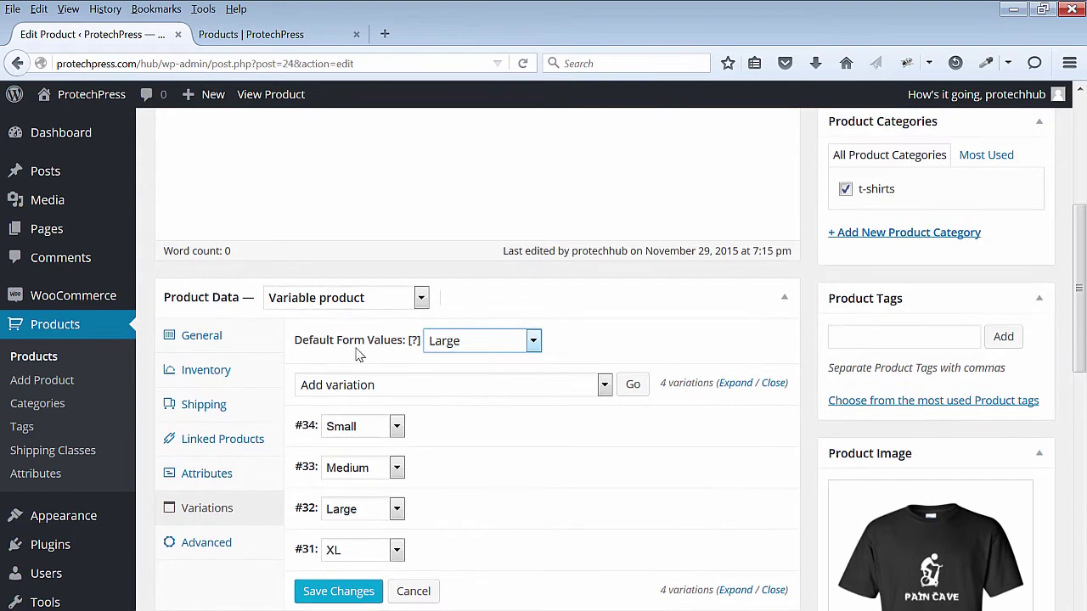
{"action": "mouse_move", "coordinate": [415, 344]}
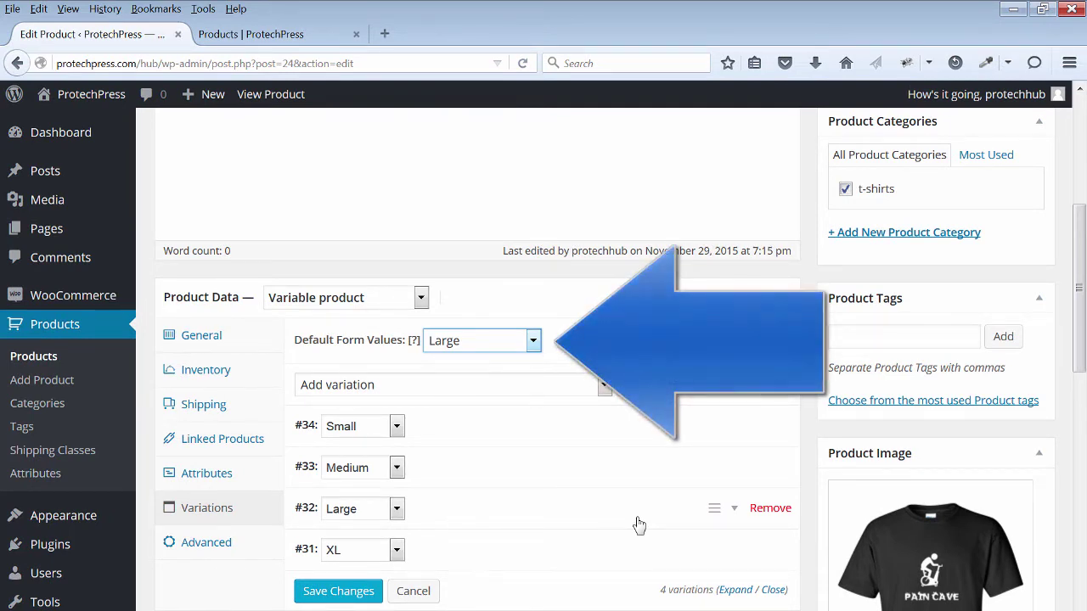
{"action": "scroll", "coordinate": [639, 524], "scroll_direction": "down", "scroll_amount": 5}
{"action": "scroll", "coordinate": [639, 524], "scroll_direction": "up", "scroll_amount": 5}
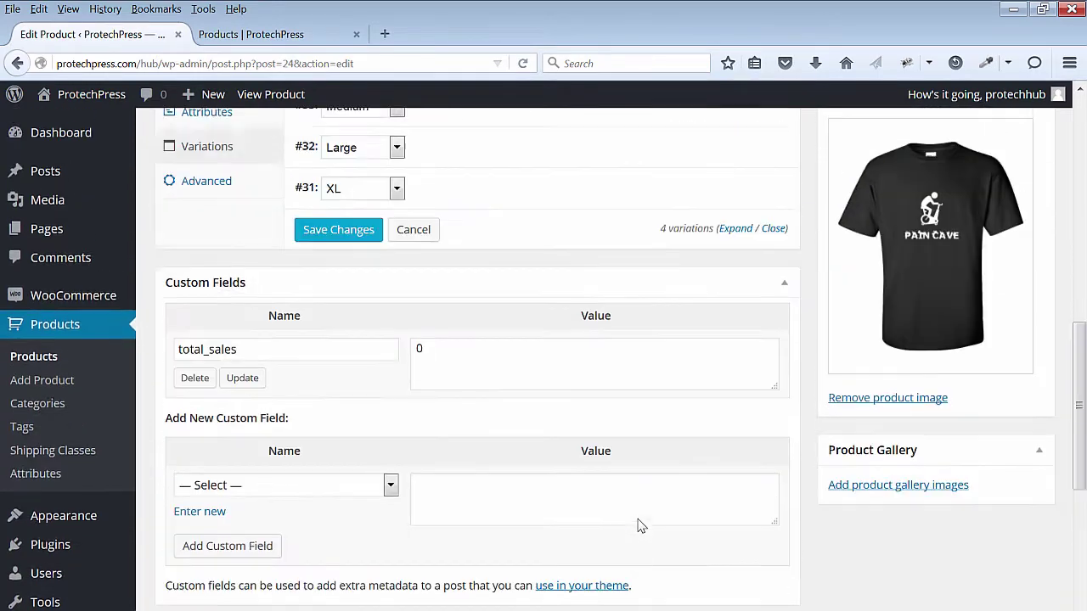
{"action": "left_click", "coordinate": [338, 343]}
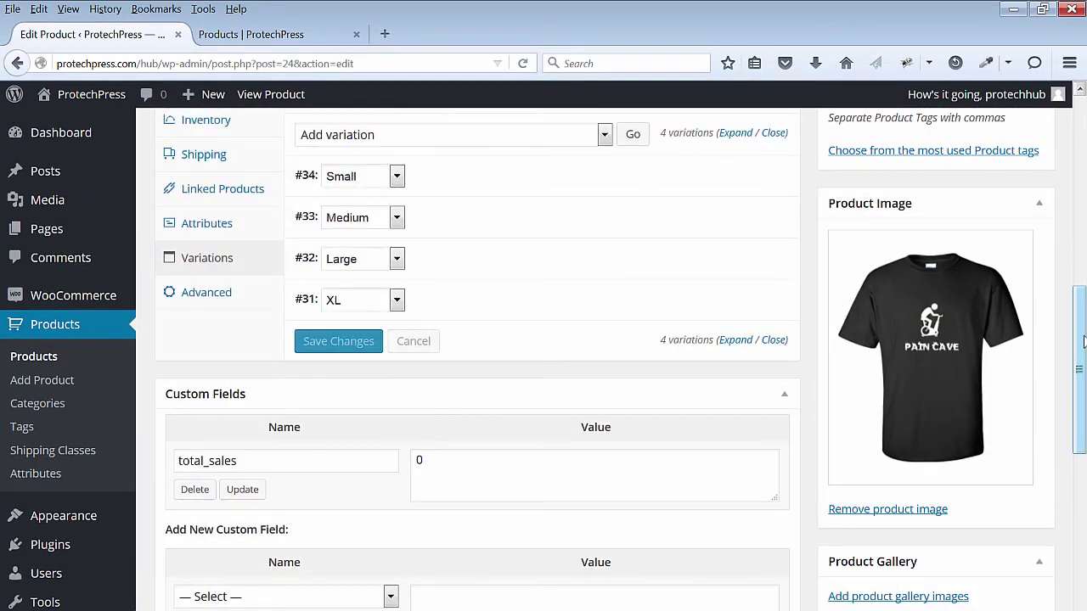
Step: Open the Pain Cave product from the shop page and check its preselected size
{"action": "key", "text": "ctrl+Tab"}
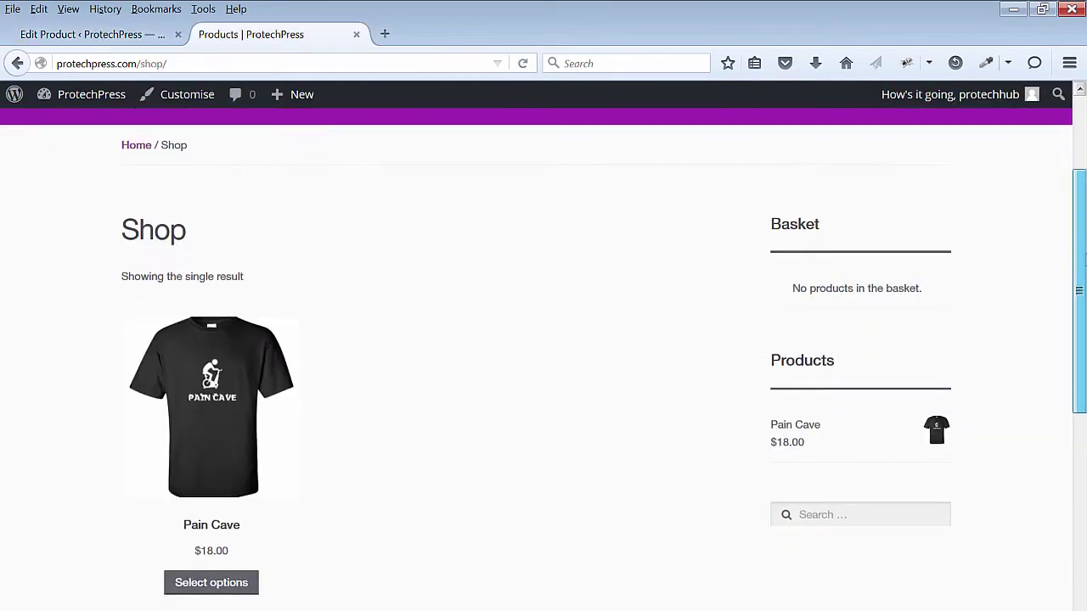
{"action": "scroll", "coordinate": [1085, 291], "scroll_direction": "down", "scroll_amount": 1}
{"action": "scroll", "coordinate": [1084, 291], "scroll_direction": "down", "scroll_amount": 1}
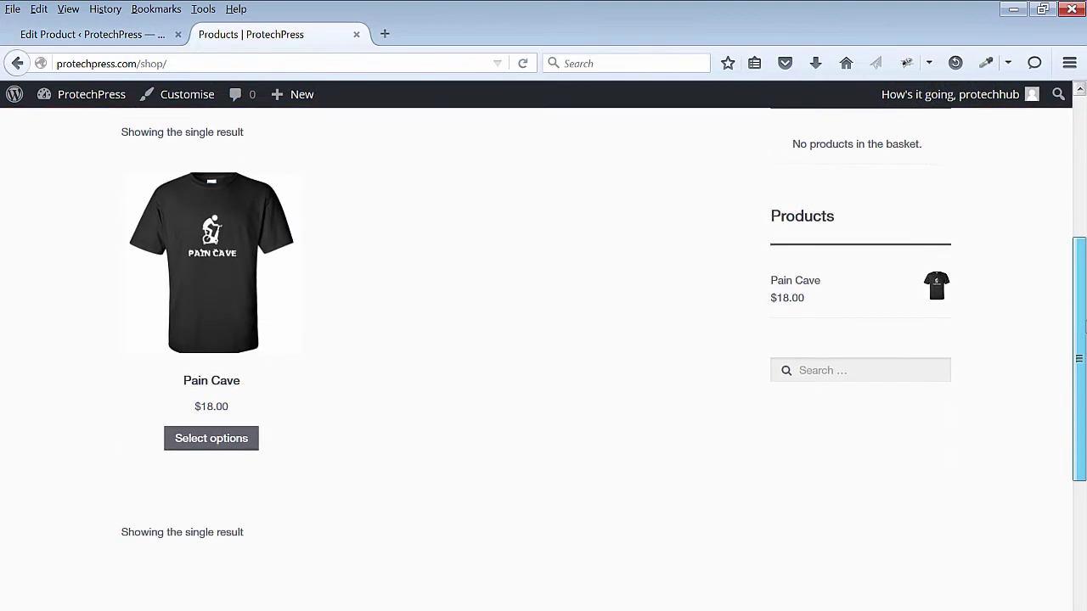
{"action": "left_click", "coordinate": [225, 441]}
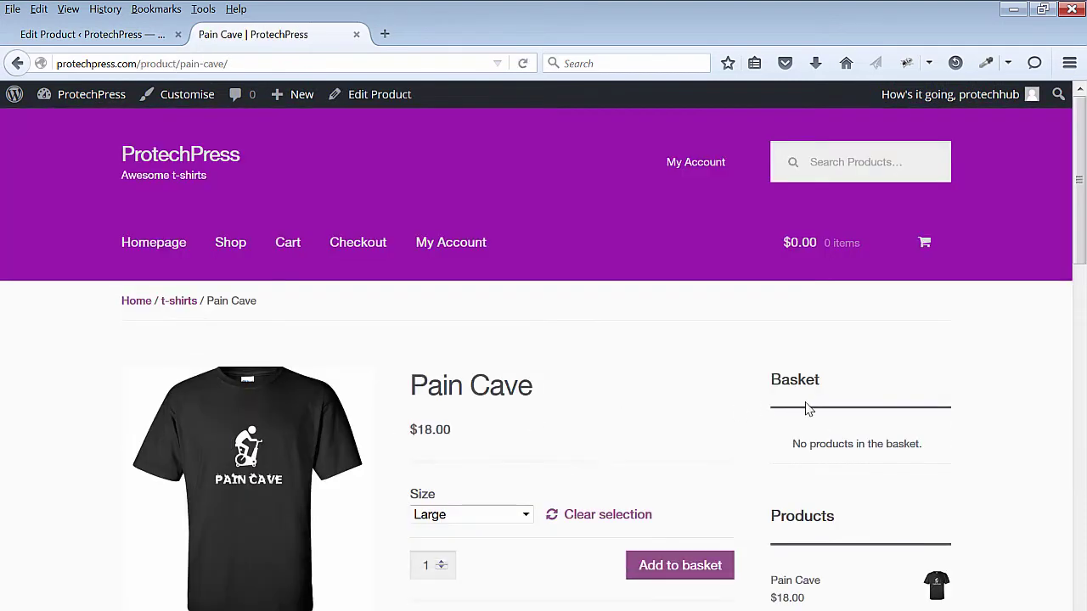
{"action": "scroll", "coordinate": [807, 405], "scroll_direction": "down", "scroll_amount": 2}
{"action": "scroll", "coordinate": [897, 432], "scroll_direction": "up", "scroll_amount": 2}
Step: Open the Pain Cave product's advanced settings in the product editor and toggle Enable reviews off and back on
{"action": "left_click", "coordinate": [66, 27]}
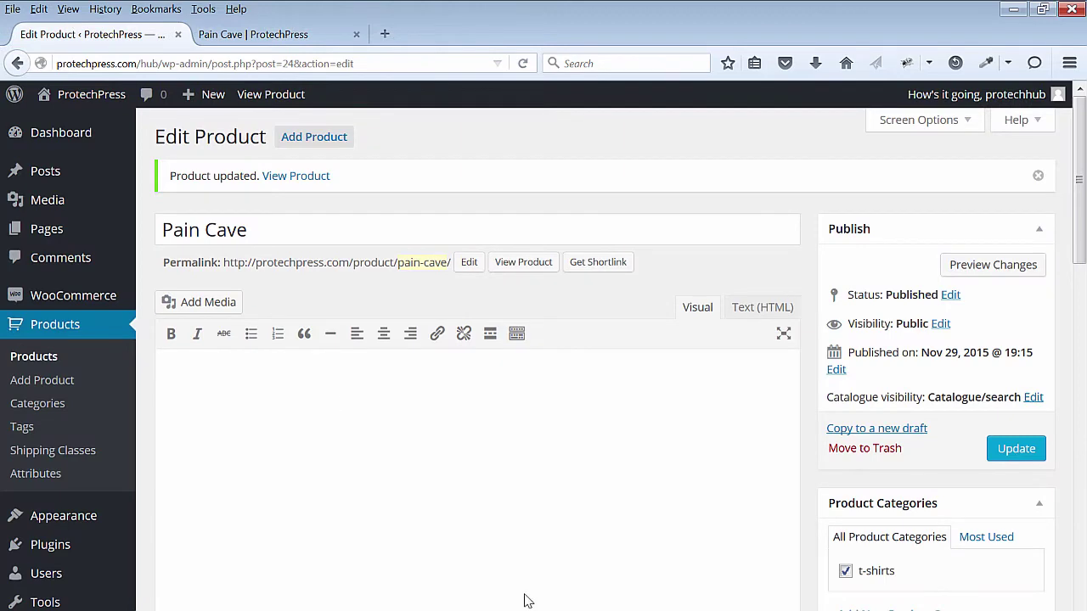
{"action": "scroll", "coordinate": [458, 388], "scroll_direction": "down", "scroll_amount": 9}
{"action": "scroll", "coordinate": [349, 374], "scroll_direction": "up", "scroll_amount": 2}
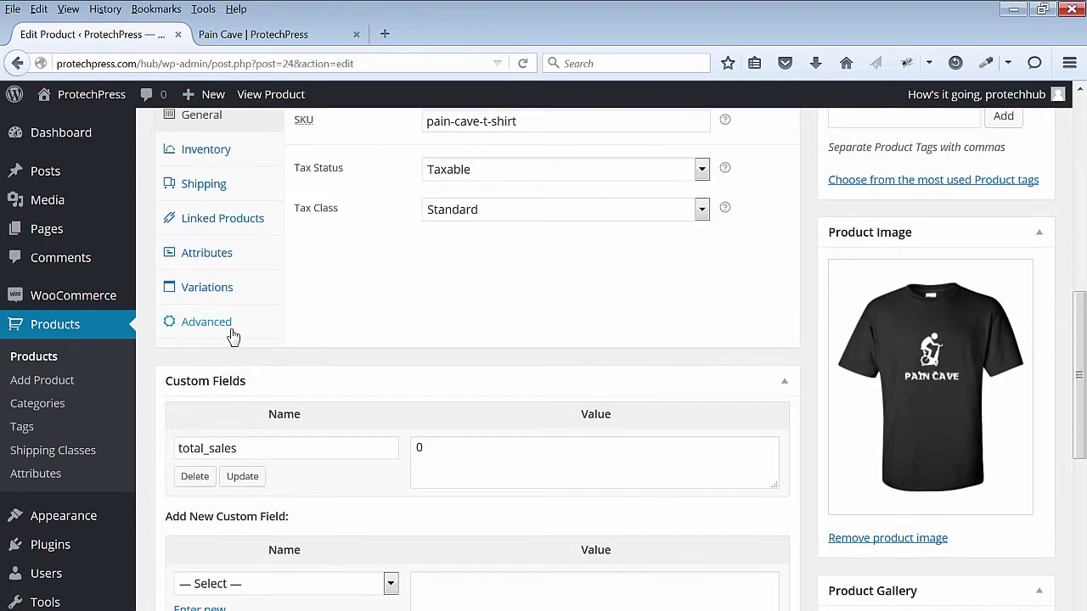
{"action": "left_click", "coordinate": [230, 332]}
{"action": "scroll", "coordinate": [767, 543], "scroll_direction": "up", "scroll_amount": 3}
{"action": "scroll", "coordinate": [478, 468], "scroll_direction": "down", "scroll_amount": 1}
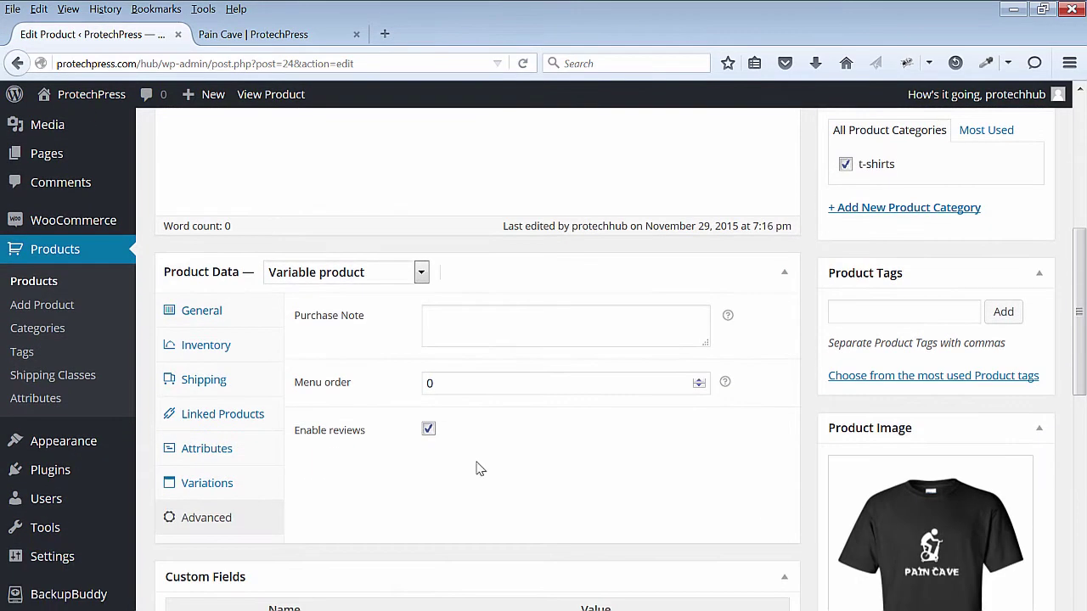
{"action": "left_click", "coordinate": [428, 430]}
{"action": "left_click", "coordinate": [428, 431]}
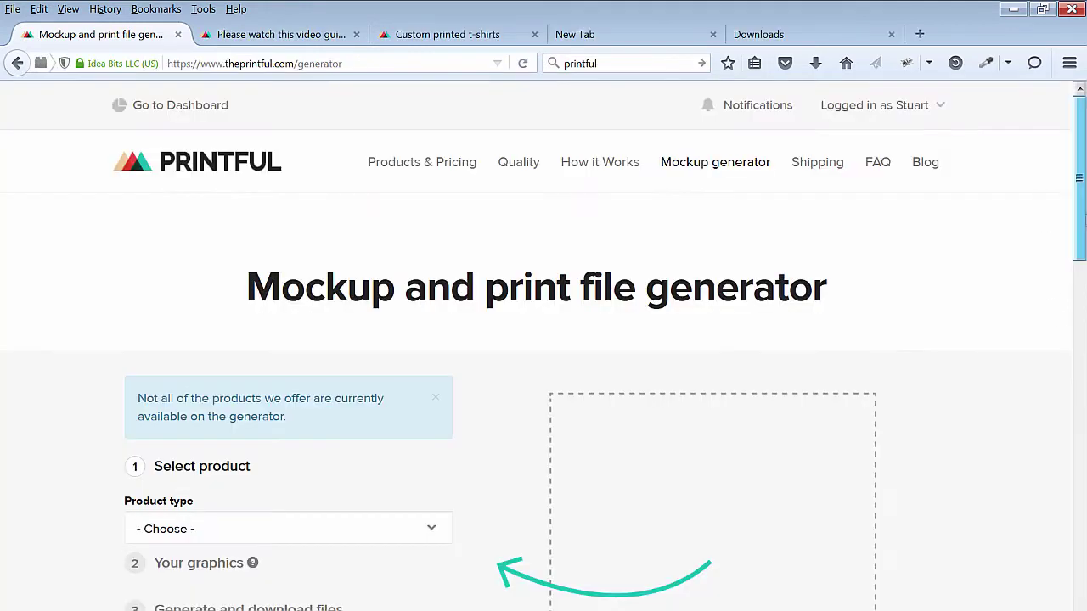
Step: In Printful, go to the account's stores and open the product sync for the ProtechPress store
{"action": "scroll", "coordinate": [1078, 246], "scroll_direction": "down", "scroll_amount": 1}
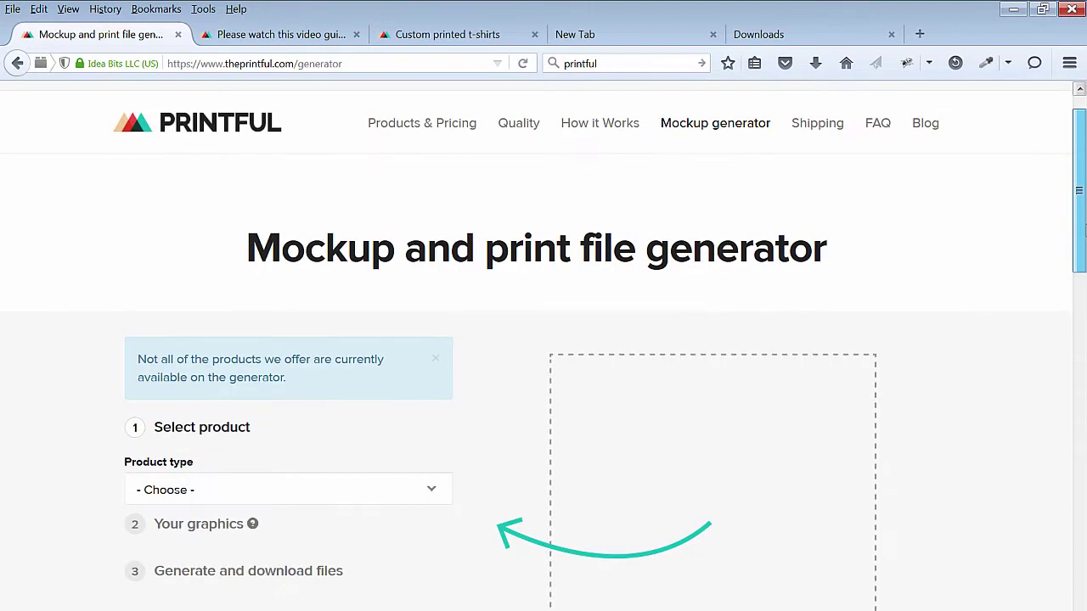
{"action": "scroll", "coordinate": [1084, 247], "scroll_direction": "down", "scroll_amount": 10}
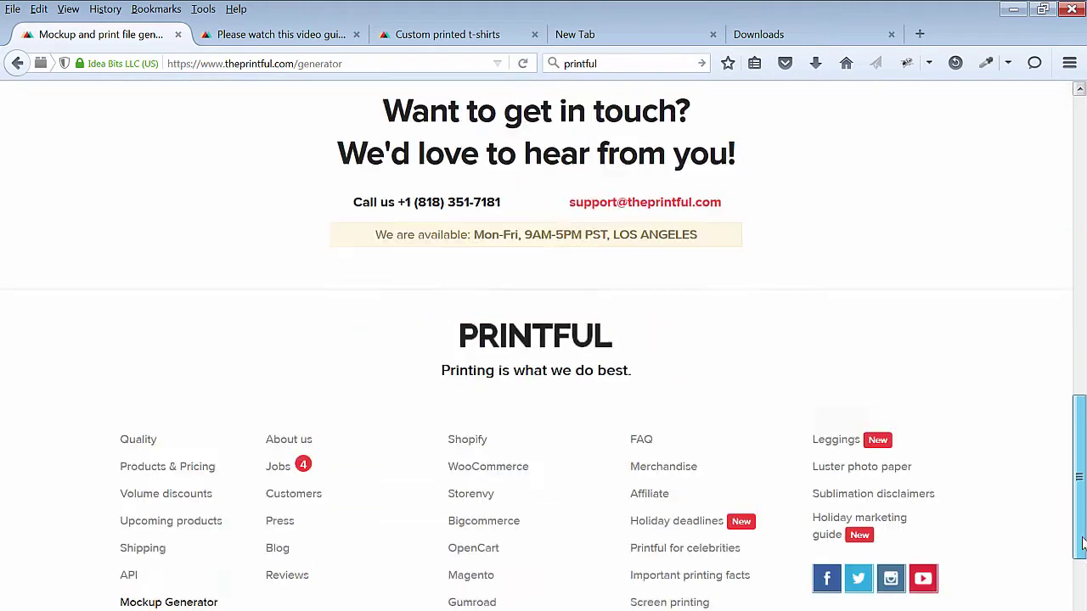
{"action": "key", "text": "Home"}
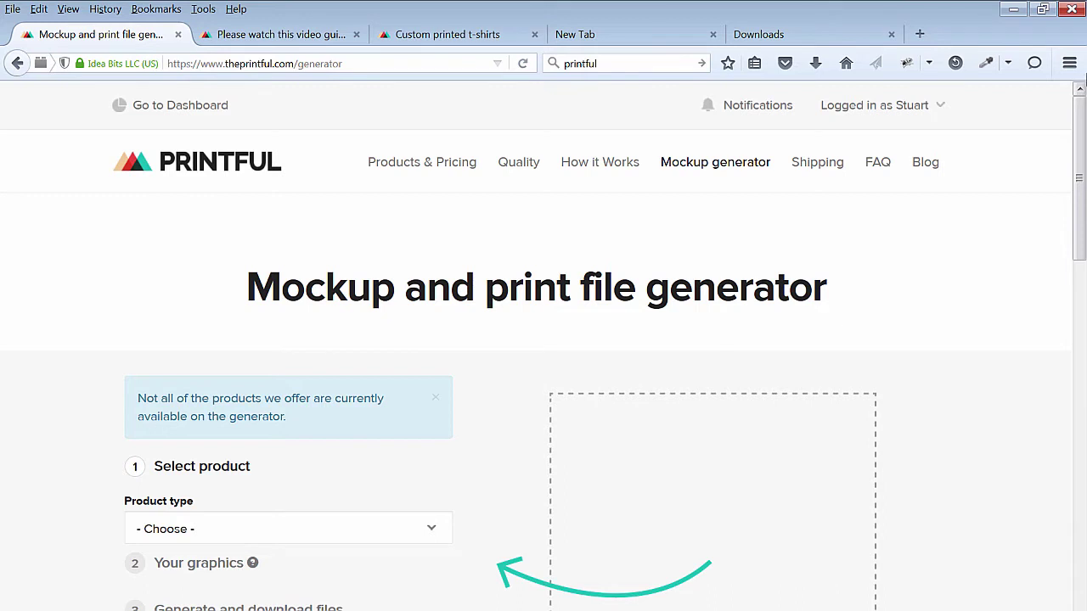
{"action": "left_click", "coordinate": [863, 108]}
{"action": "left_click", "coordinate": [853, 174]}
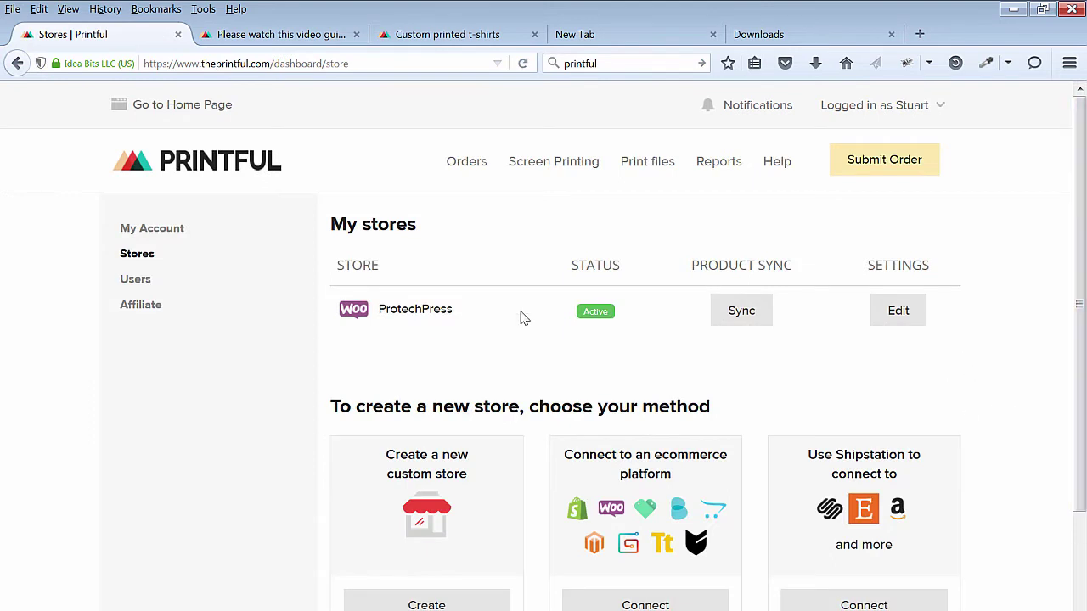
{"action": "left_click", "coordinate": [746, 319]}
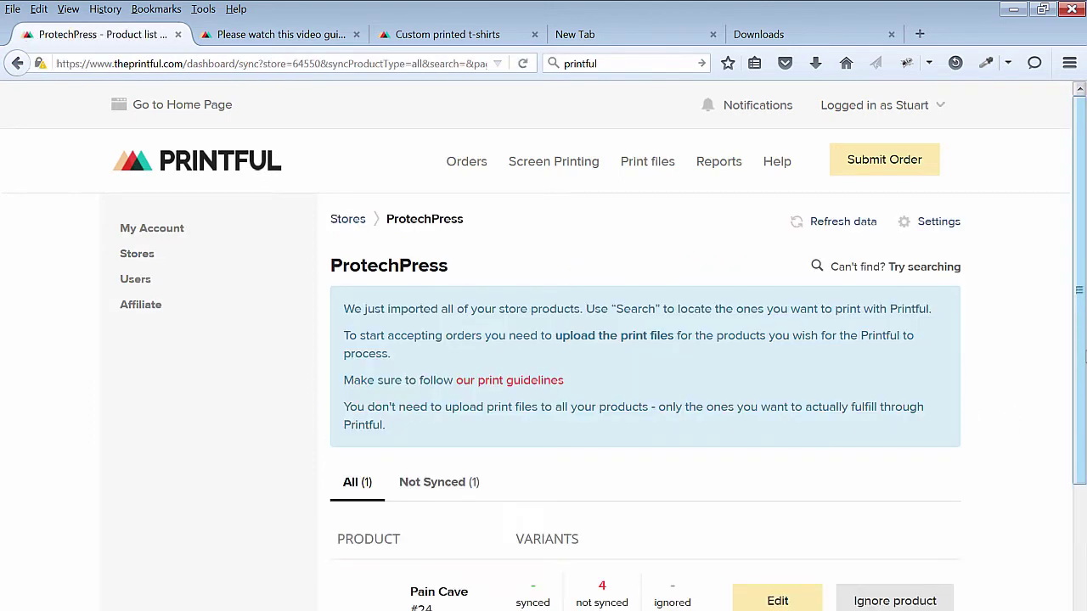
Step: Open the Pain Cave product's variants for editing from the synced product list
{"action": "scroll", "coordinate": [1085, 359], "scroll_direction": "down", "scroll_amount": 2}
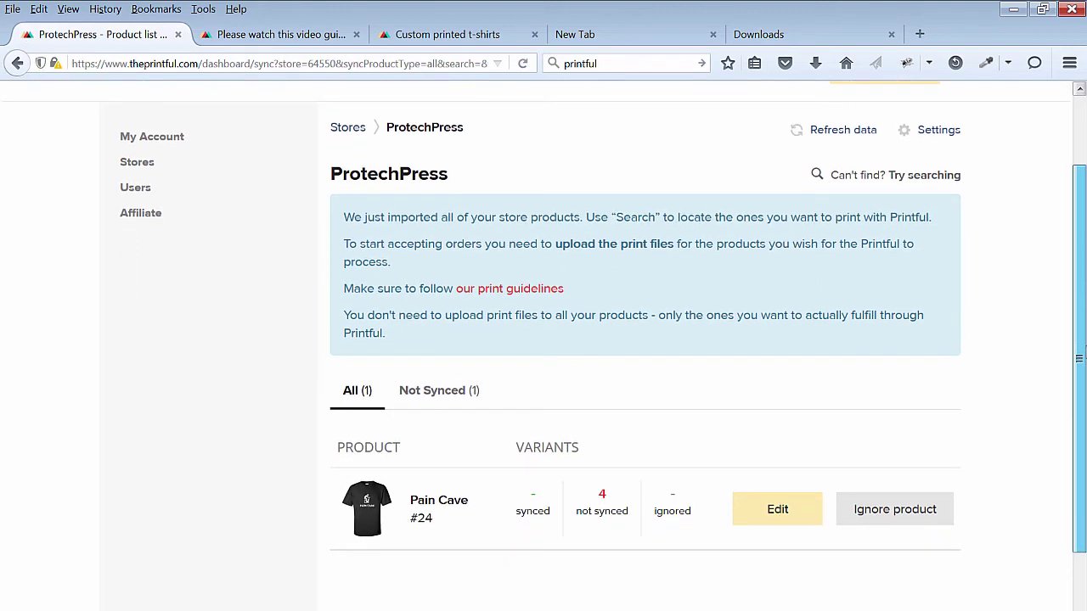
{"action": "scroll", "coordinate": [543, 340], "scroll_direction": "down", "scroll_amount": 1}
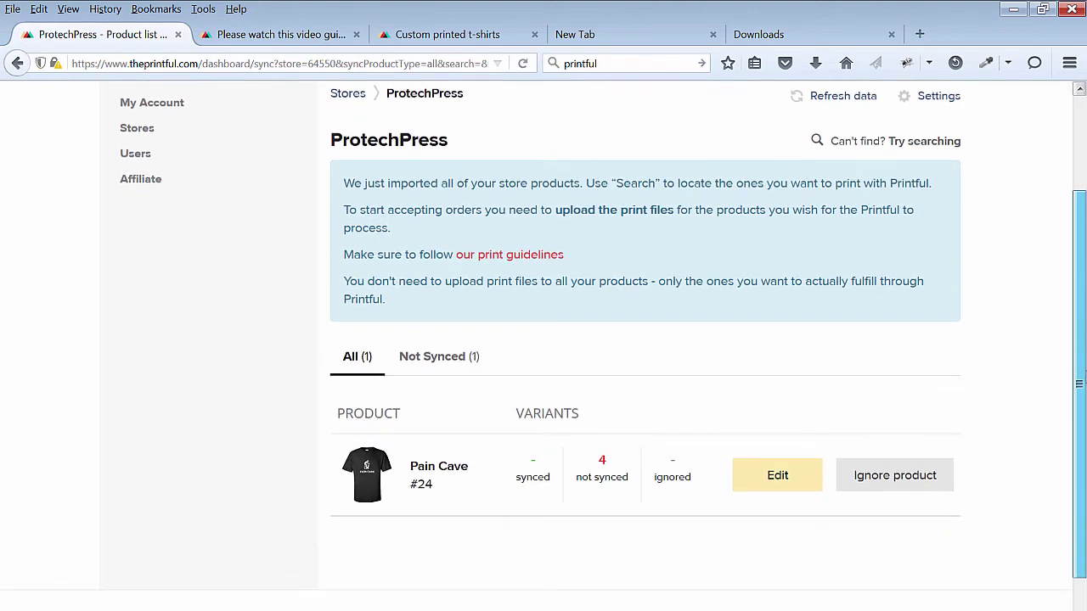
{"action": "scroll", "coordinate": [544, 348], "scroll_direction": "up", "scroll_amount": 1}
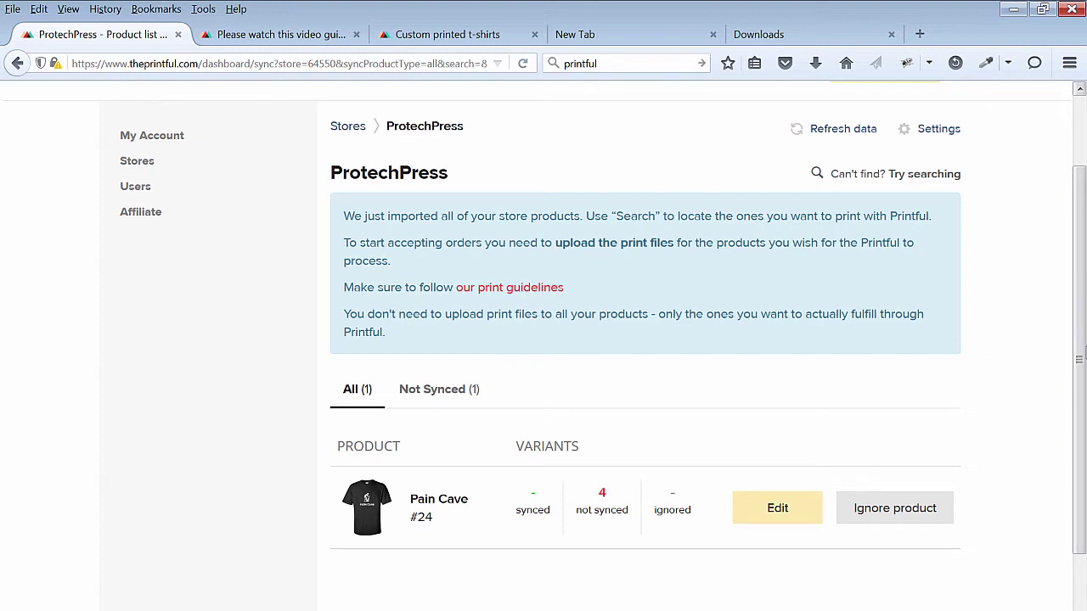
{"action": "left_click_drag", "start_coordinate": [1084, 367], "coordinate": [1085, 405]}
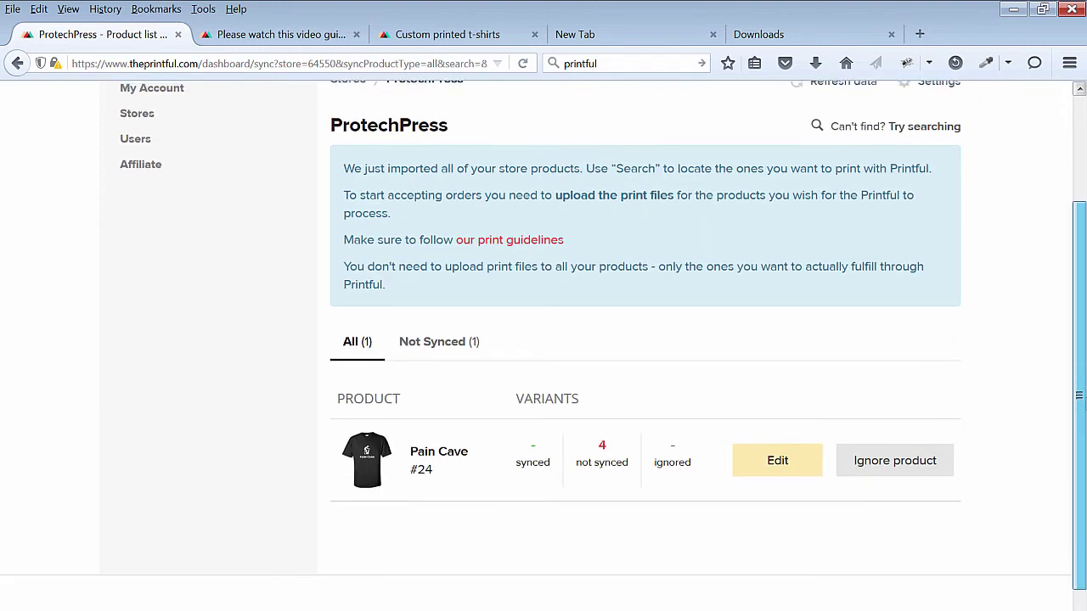
{"action": "left_click", "coordinate": [791, 466]}
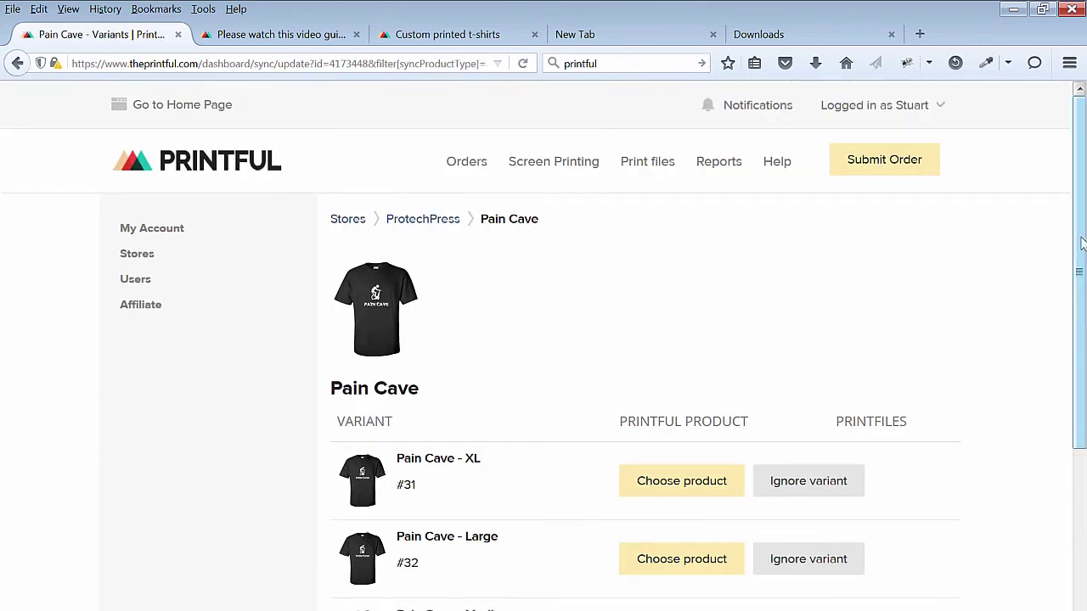
Step: Choose Gildan's 2000 Ultra Cotton T-Shirt from the Unisex / Men T-shirts as the product for the Pain Cave - XL variant
{"action": "scroll", "coordinate": [594, 346], "scroll_direction": "down", "scroll_amount": 3}
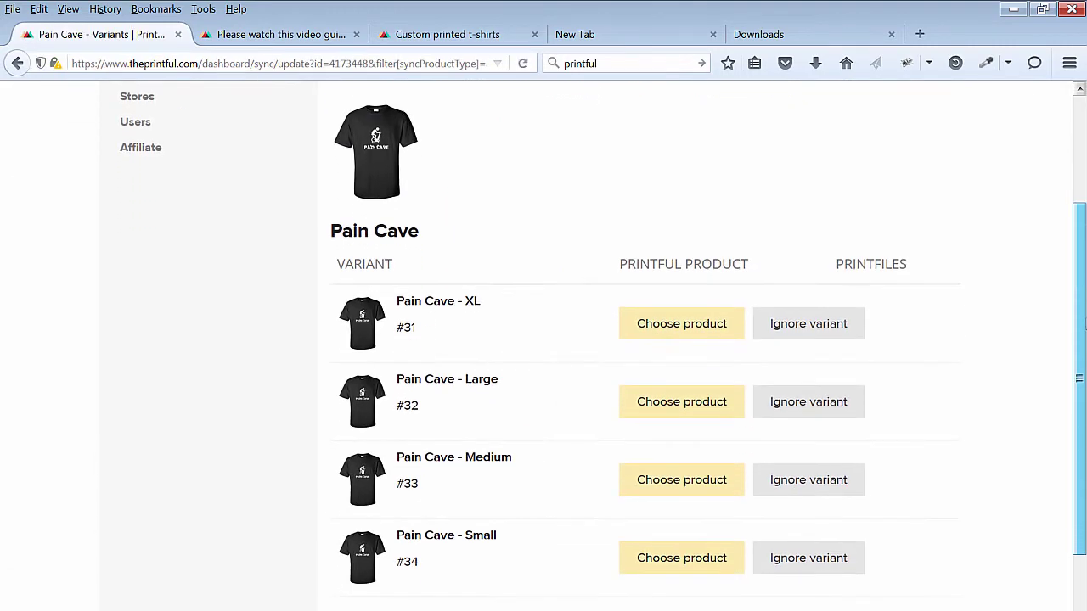
{"action": "scroll", "coordinate": [969, 156], "scroll_direction": "up", "scroll_amount": 1}
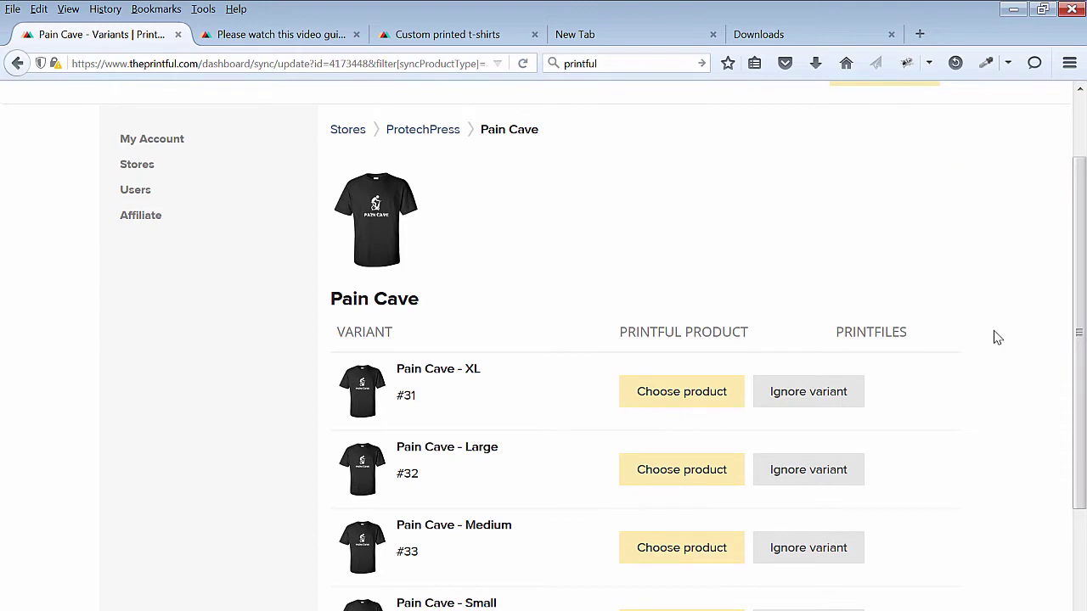
{"action": "left_click", "coordinate": [721, 390]}
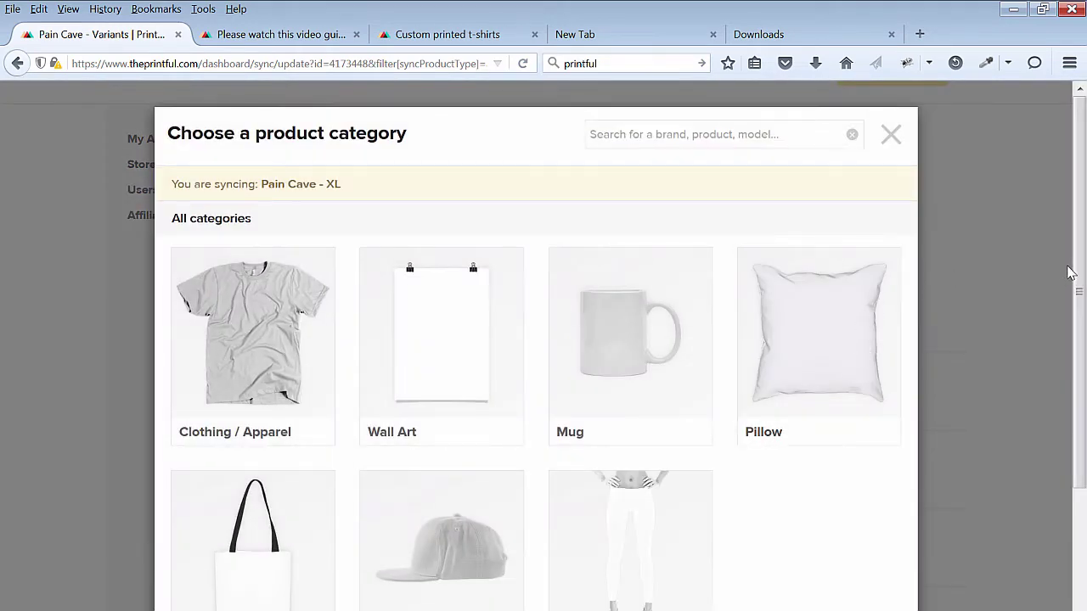
{"action": "left_click_drag", "start_coordinate": [1079, 264], "coordinate": [1085, 286]}
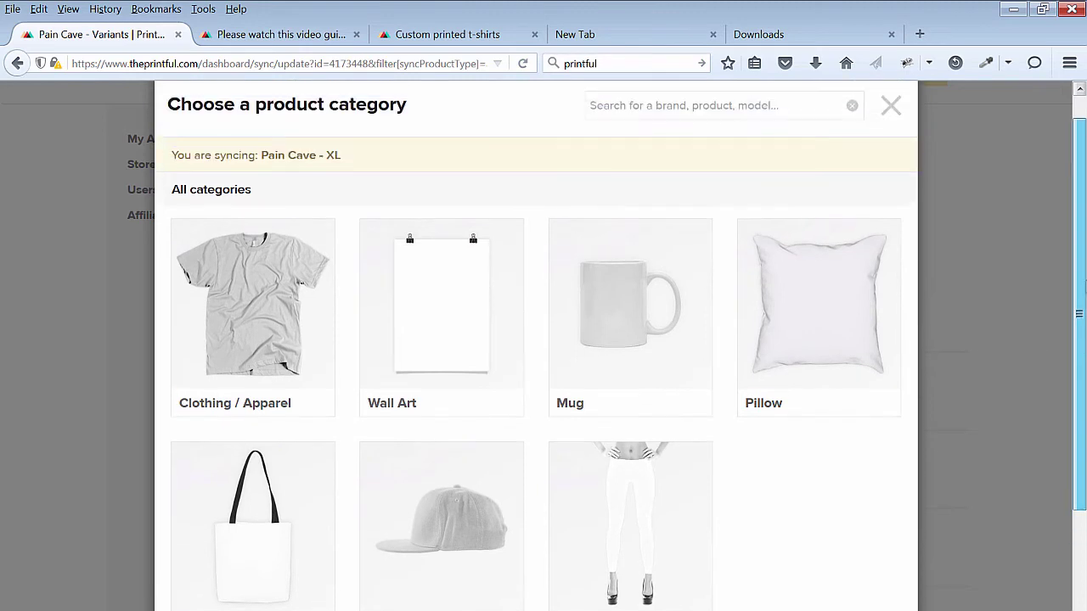
{"action": "left_click", "coordinate": [274, 306]}
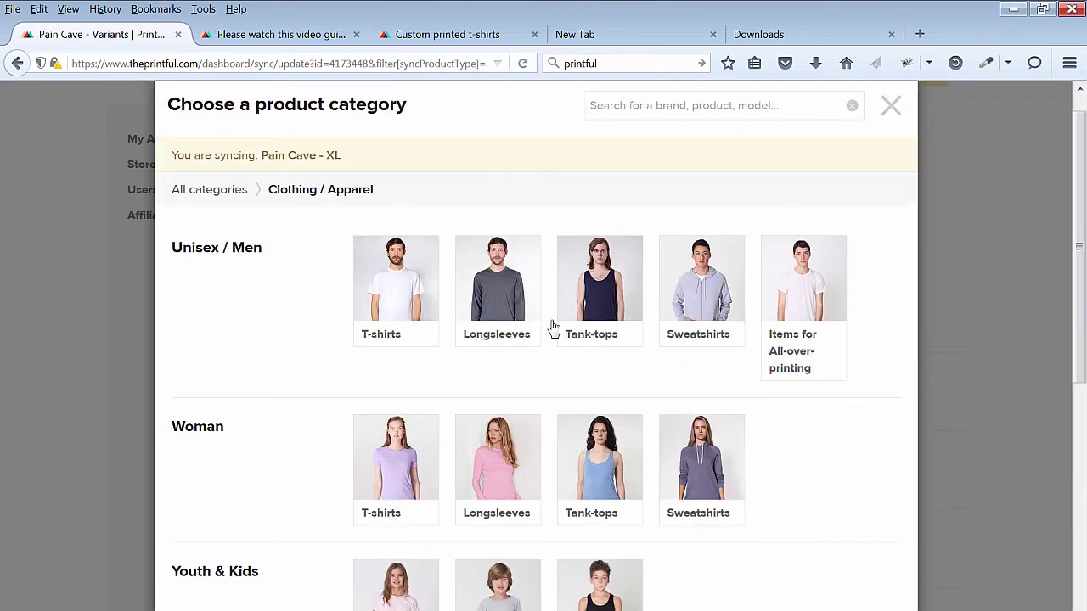
{"action": "left_click", "coordinate": [397, 285]}
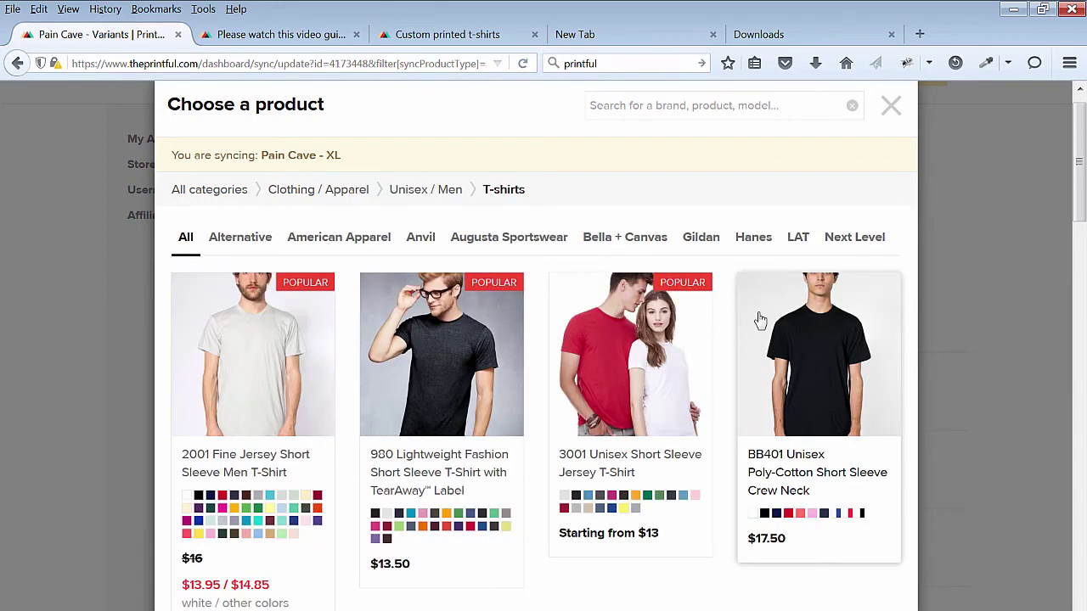
{"action": "left_click", "coordinate": [701, 243]}
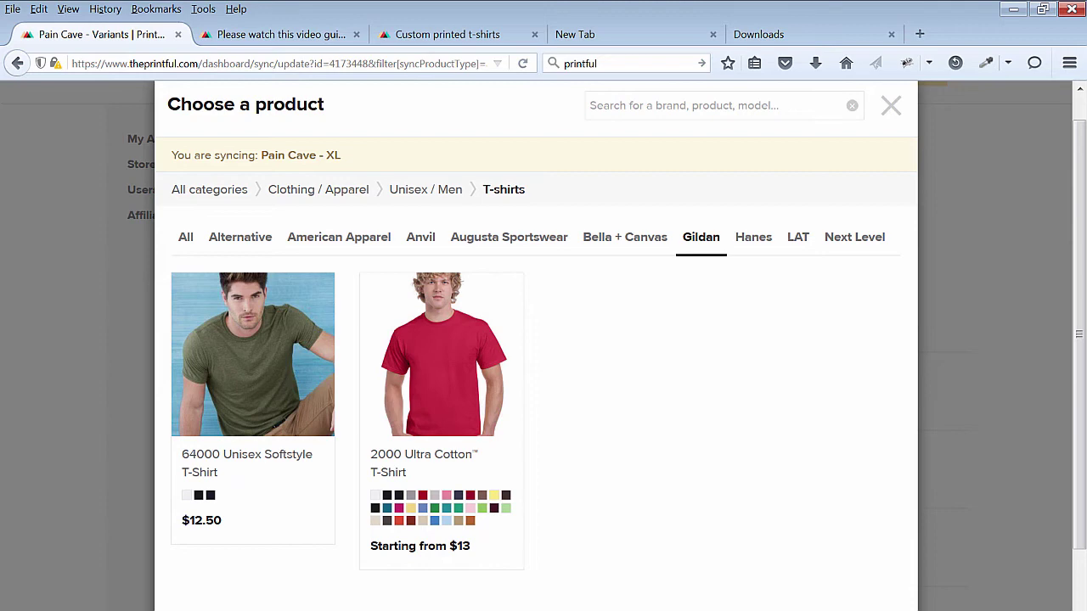
{"action": "left_click", "coordinate": [488, 394]}
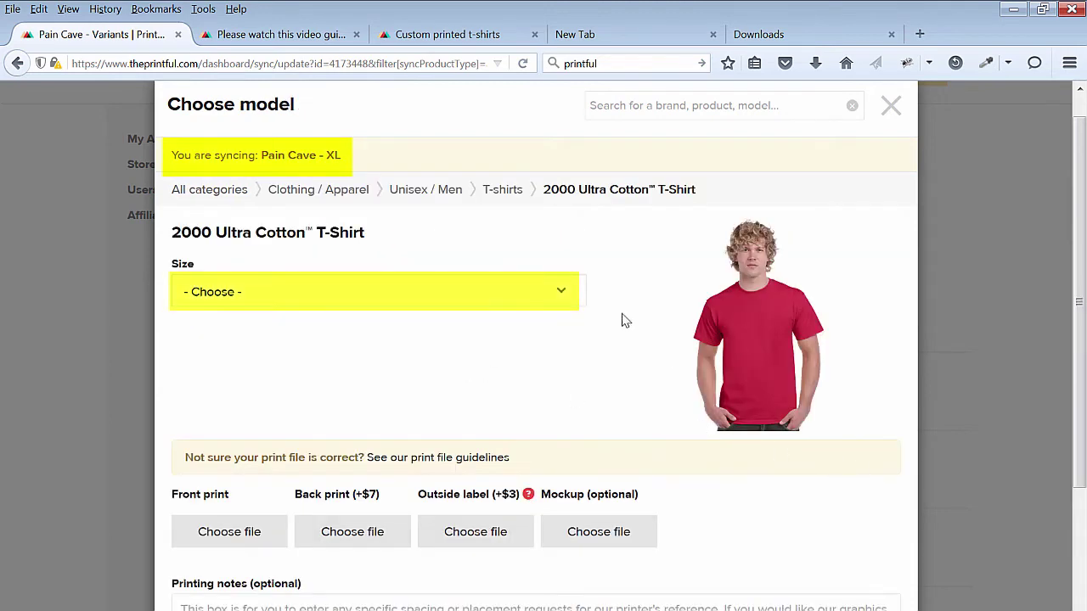
Step: Set the XL variant's shirt to size XL and color Black
{"action": "left_click", "coordinate": [565, 293]}
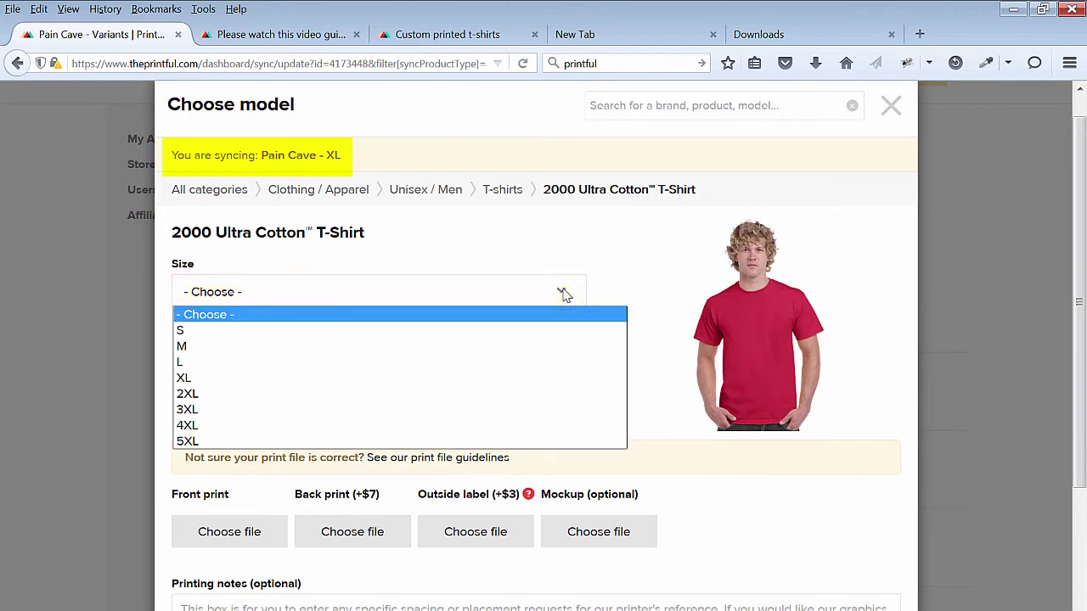
{"action": "left_click", "coordinate": [218, 377]}
{"action": "left_click", "coordinate": [254, 357]}
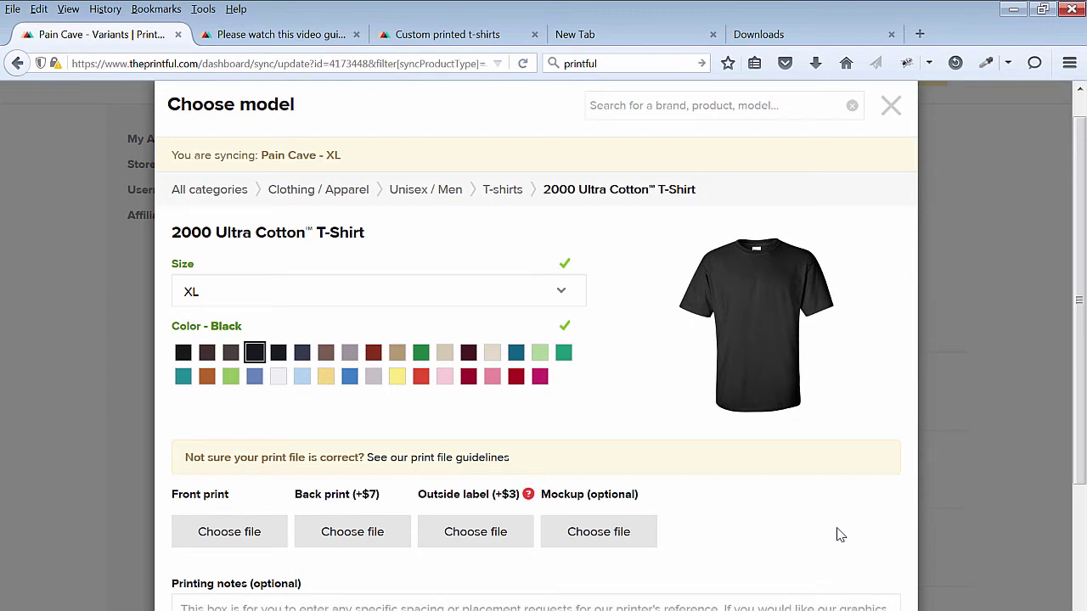
Step: Add the Pain Cave print file as front print and the black shirt mockup from the store's file library, and save the XL variant
{"action": "left_click", "coordinate": [219, 530]}
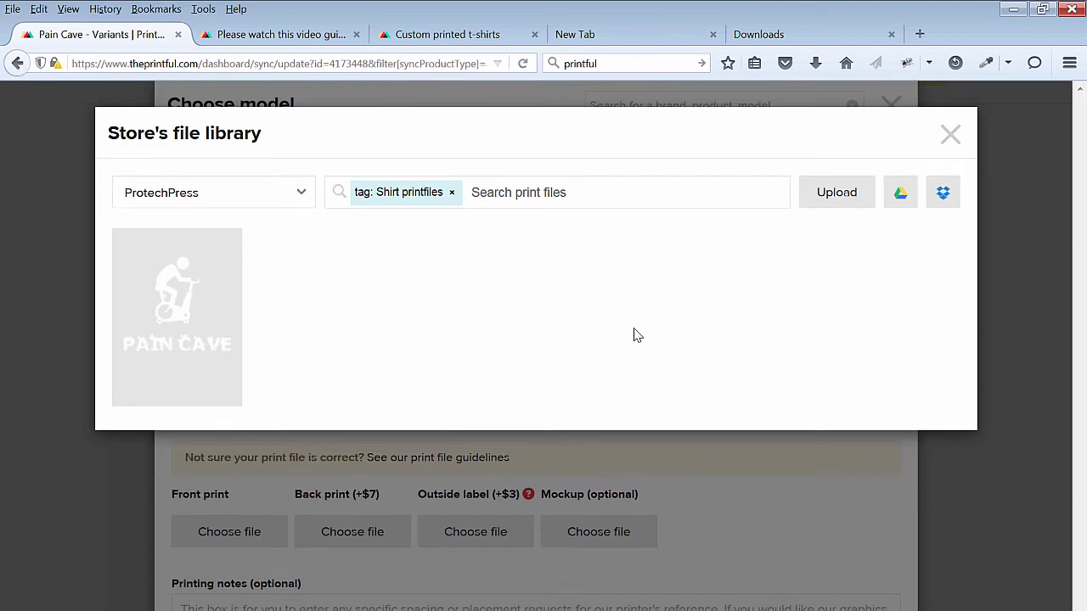
{"action": "left_click", "coordinate": [175, 301]}
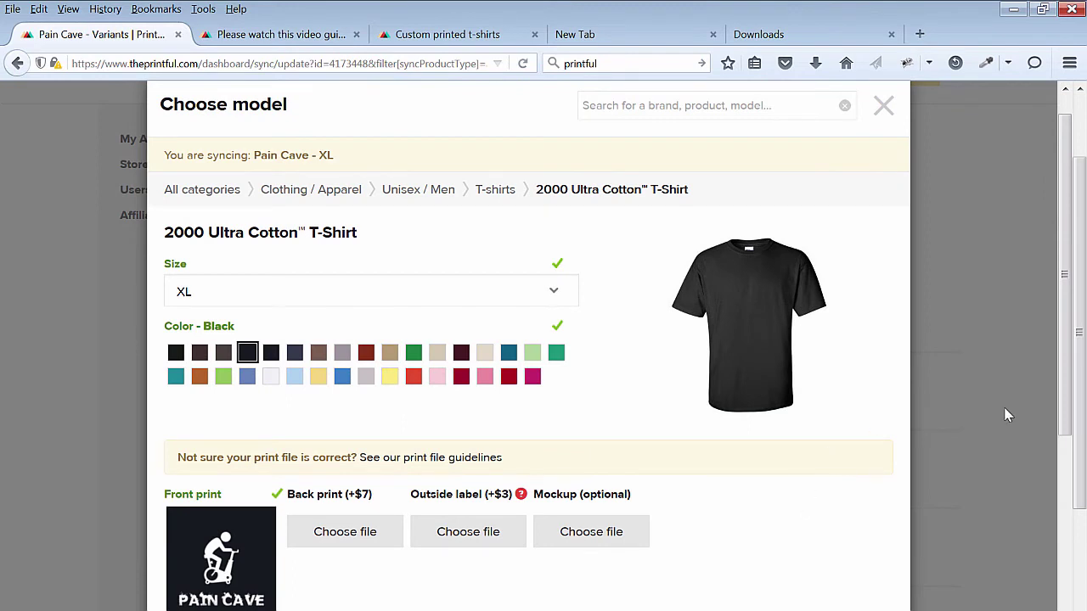
{"action": "mouse_move", "coordinate": [1067, 450]}
{"action": "left_mouse_down"}
{"action": "mouse_move", "coordinate": [1080, 517]}
{"action": "mouse_move", "coordinate": [1078, 463]}
{"action": "left_mouse_up"}
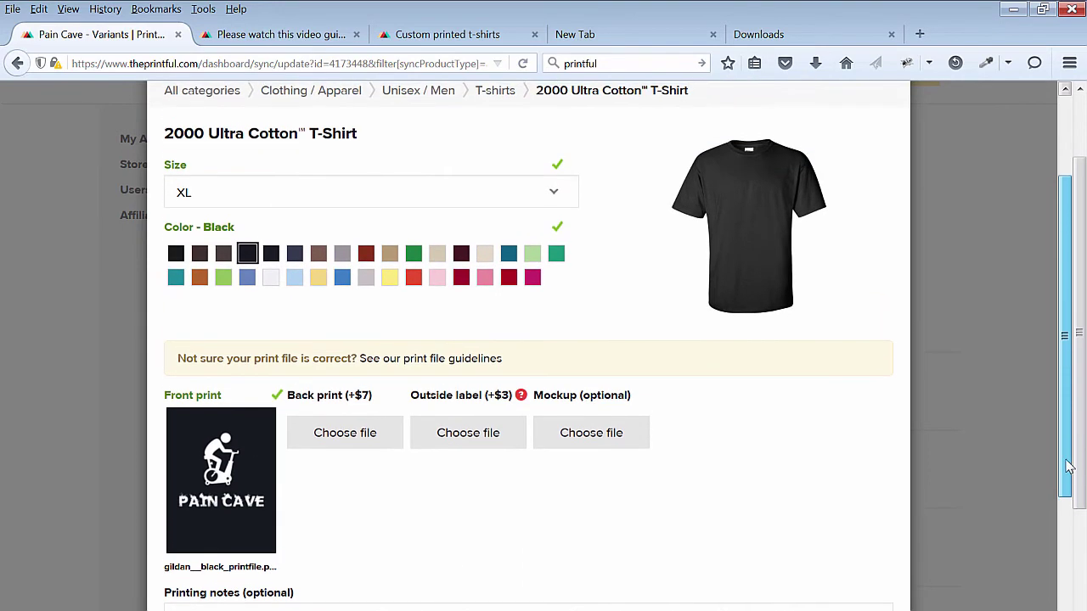
{"action": "left_click", "coordinate": [599, 428]}
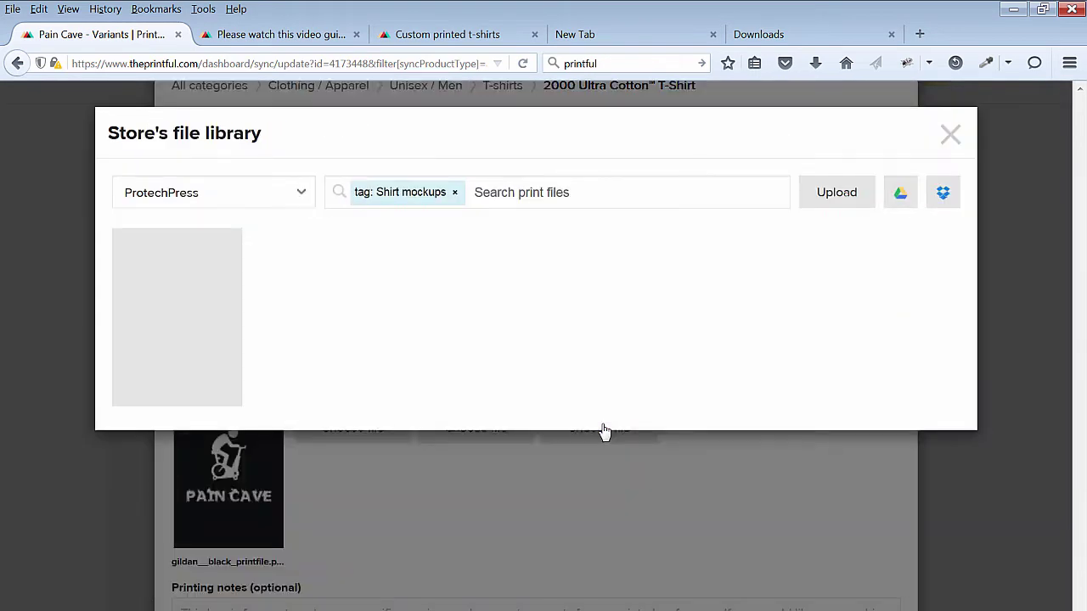
{"action": "mouse_move", "coordinate": [158, 275]}
{"action": "left_click", "coordinate": [168, 298]}
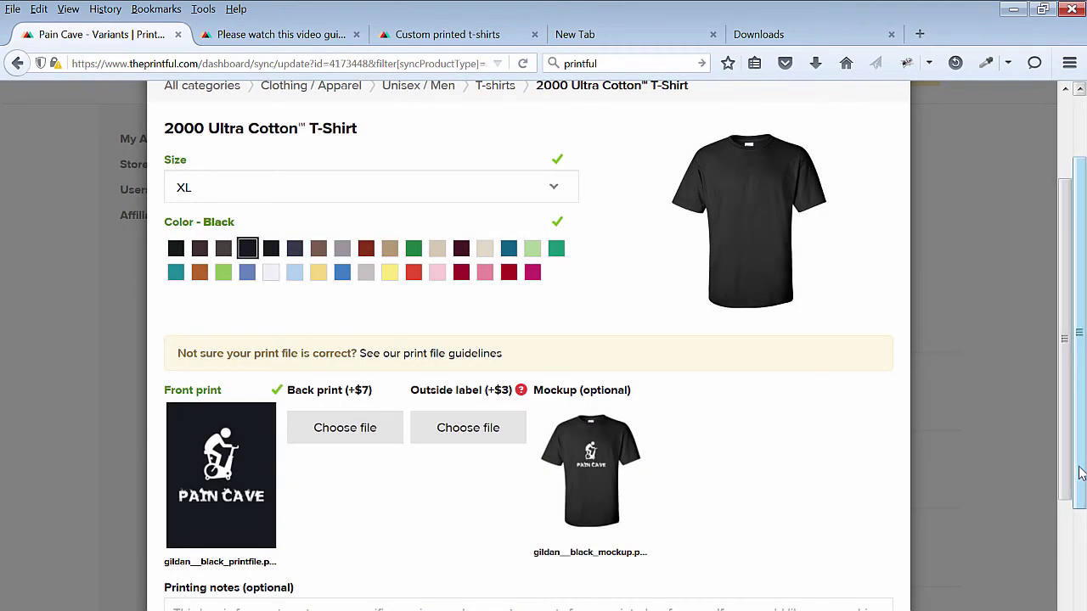
{"action": "left_click_drag", "start_coordinate": [1080, 471], "coordinate": [1068, 507]}
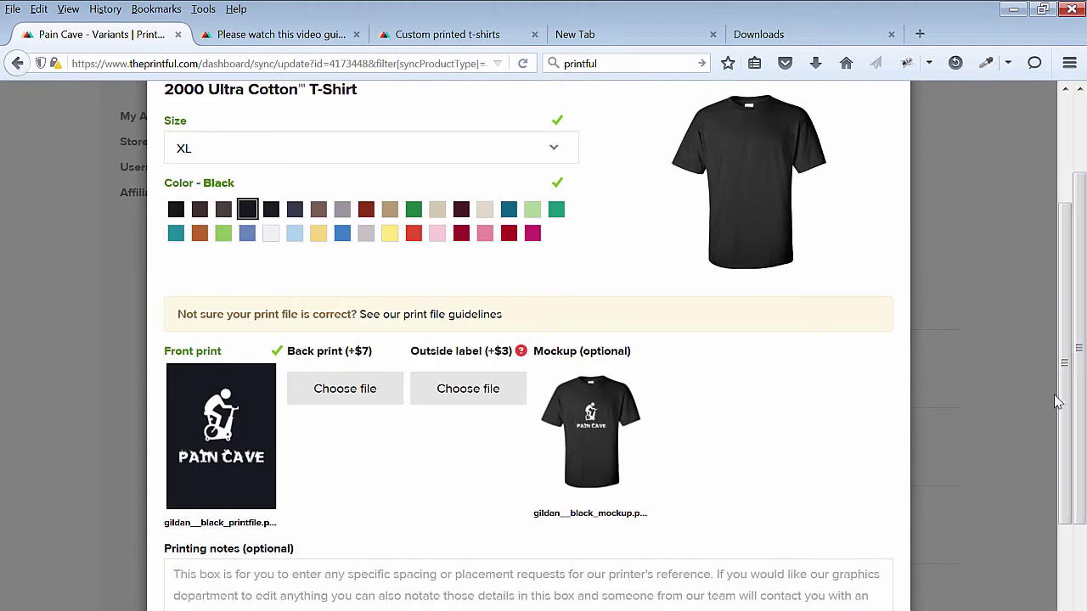
{"action": "scroll", "coordinate": [979, 514], "scroll_direction": "down", "scroll_amount": 3}
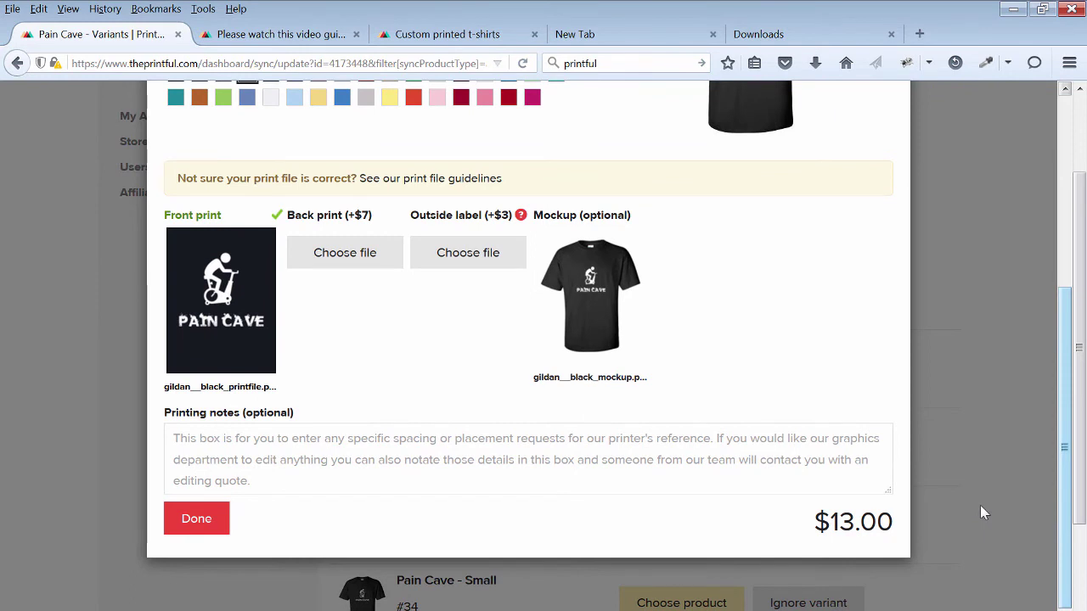
{"action": "left_click", "coordinate": [204, 520]}
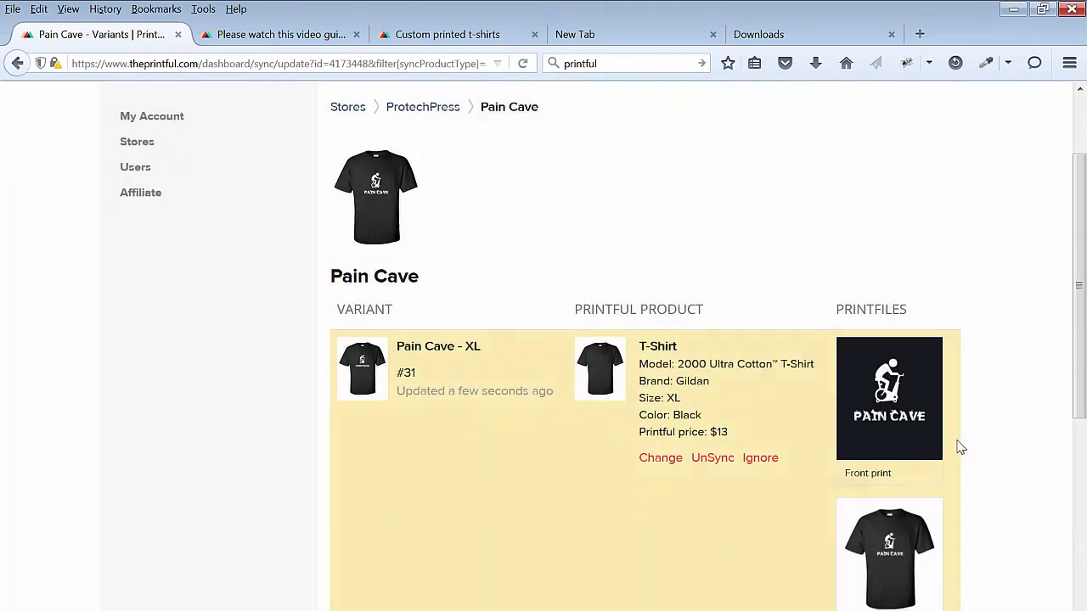
Step: Sync the Pain Cave - Large variant with the black 2000 Ultra Cotton T-Shirt in size L, keeping the same print file and mockup
{"action": "scroll", "coordinate": [958, 441], "scroll_direction": "down", "scroll_amount": 2}
{"action": "left_click_drag", "start_coordinate": [1085, 383], "coordinate": [1080, 514]}
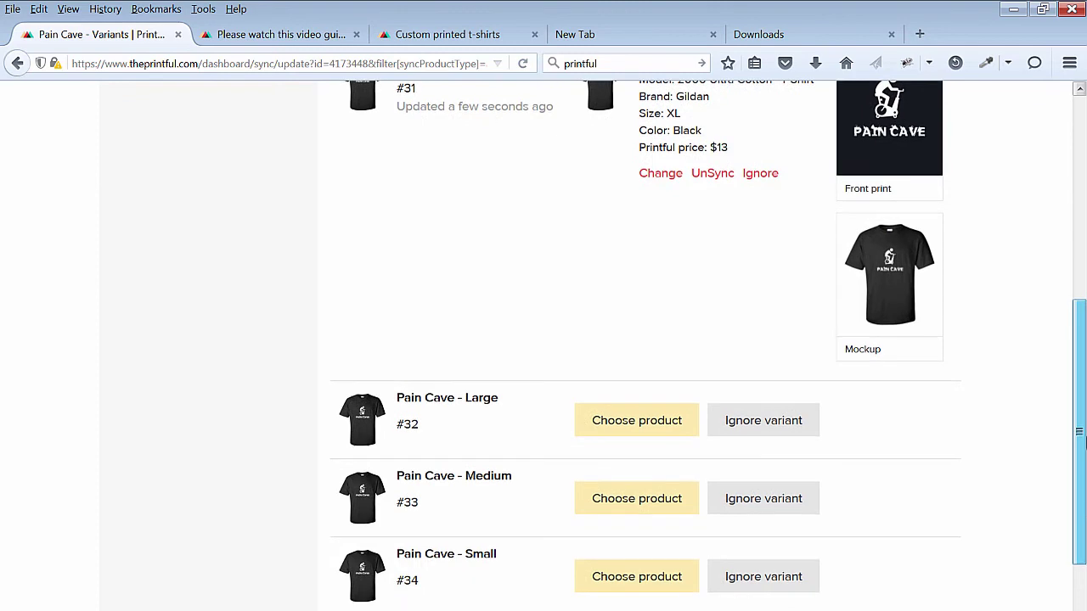
{"action": "left_click", "coordinate": [654, 422]}
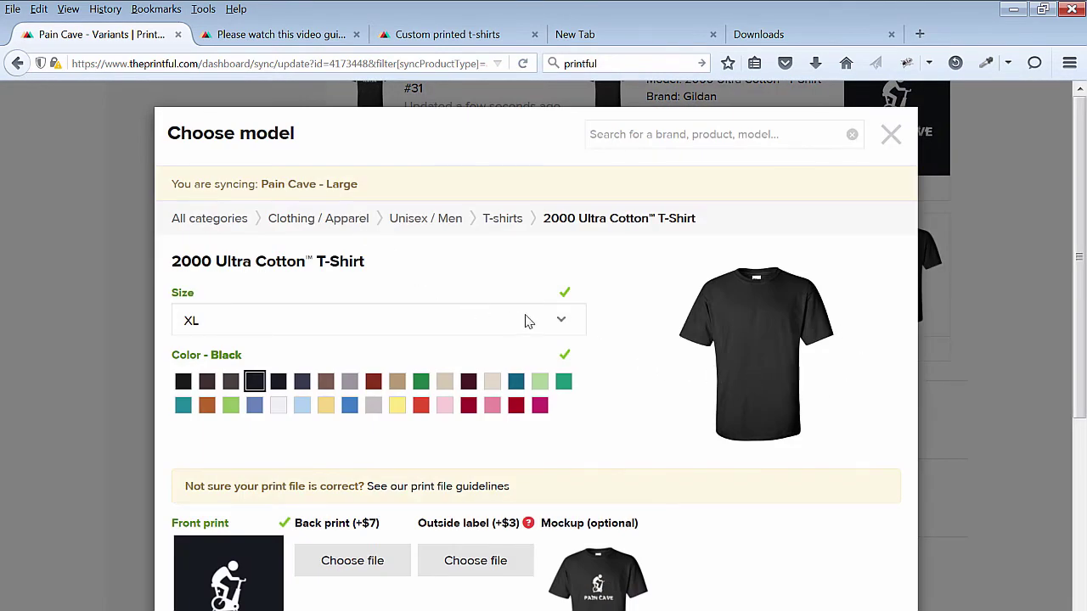
{"action": "left_click", "coordinate": [564, 321]}
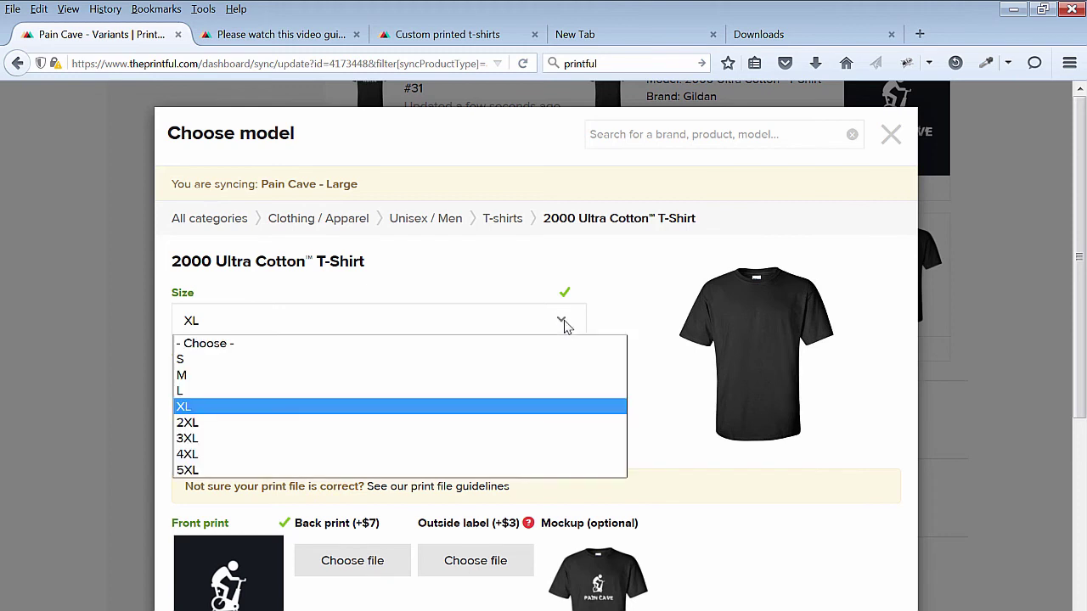
{"action": "left_click", "coordinate": [371, 394]}
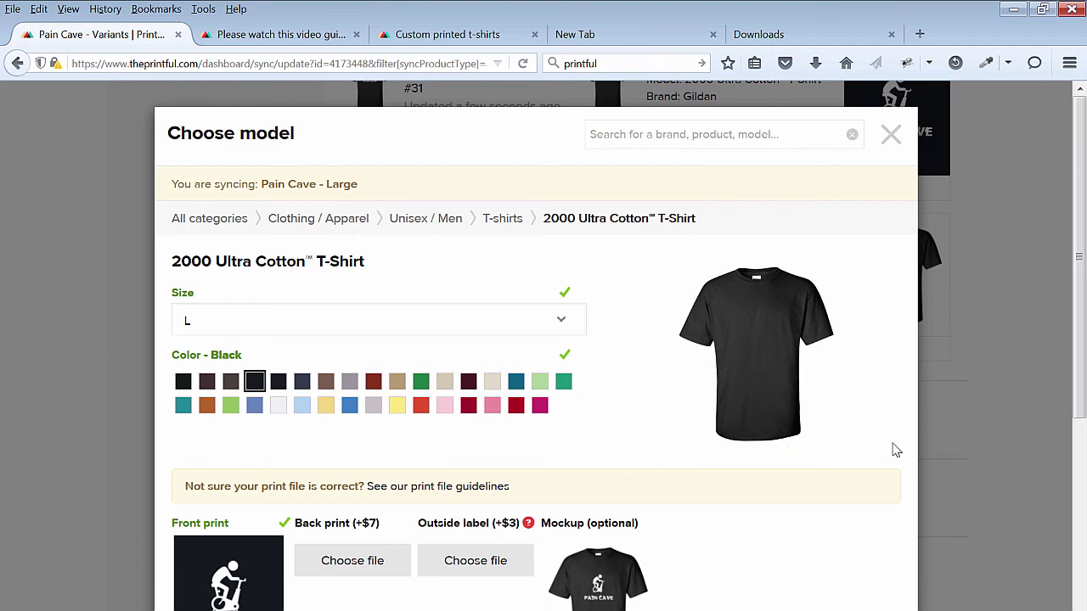
{"action": "scroll", "coordinate": [558, 501], "scroll_direction": "down", "scroll_amount": 5}
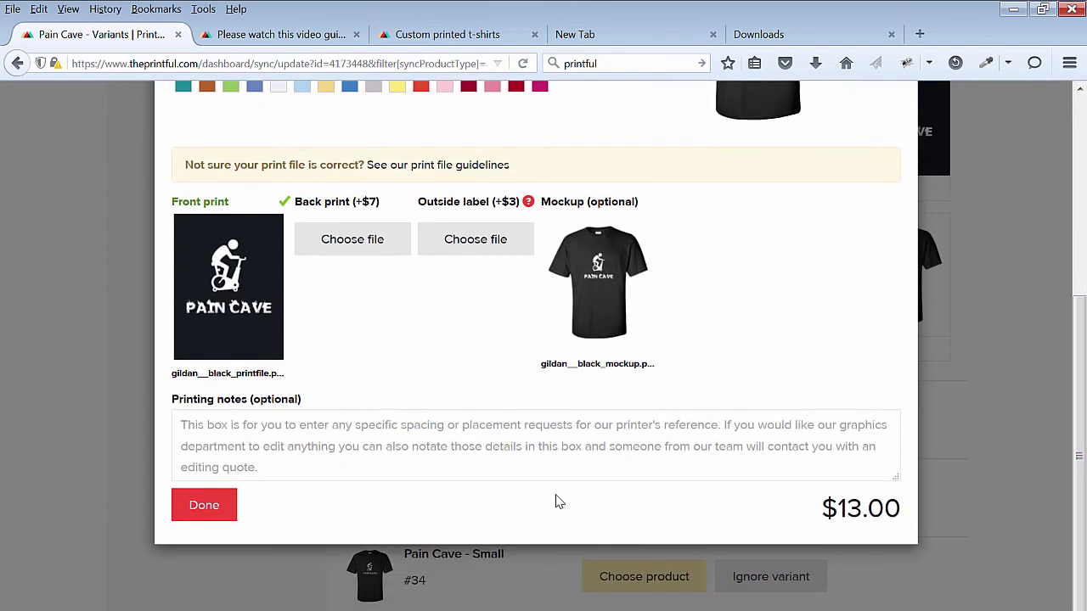
{"action": "left_click", "coordinate": [225, 509]}
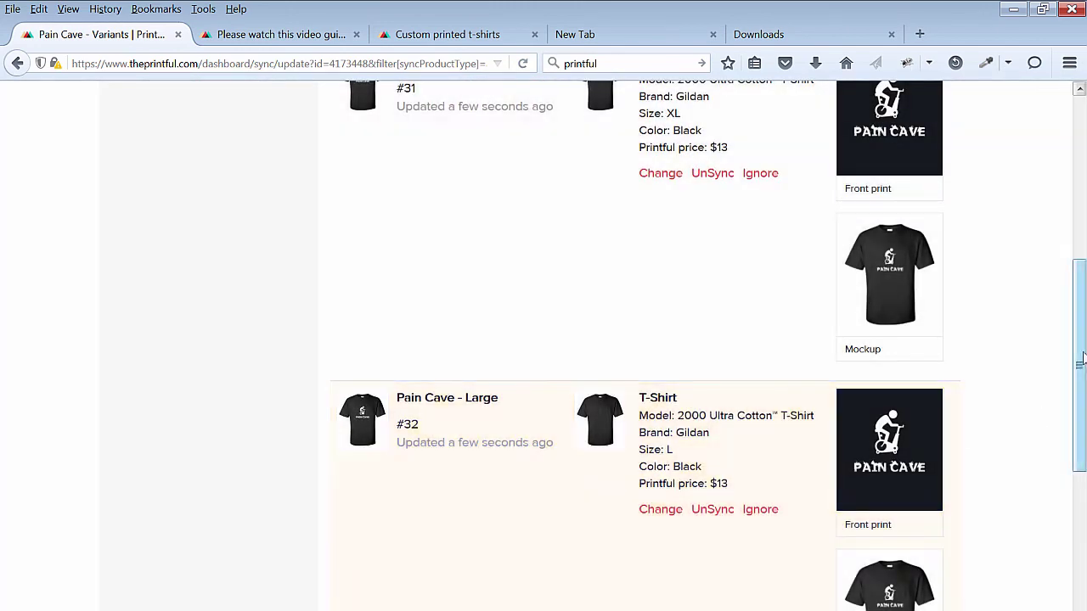
Step: Sync the Pain Cave - Medium variant with the black 2000 Ultra Cotton T-Shirt in size M, keeping the same print file and mockup
{"action": "left_click_drag", "start_coordinate": [1082, 361], "coordinate": [1080, 491]}
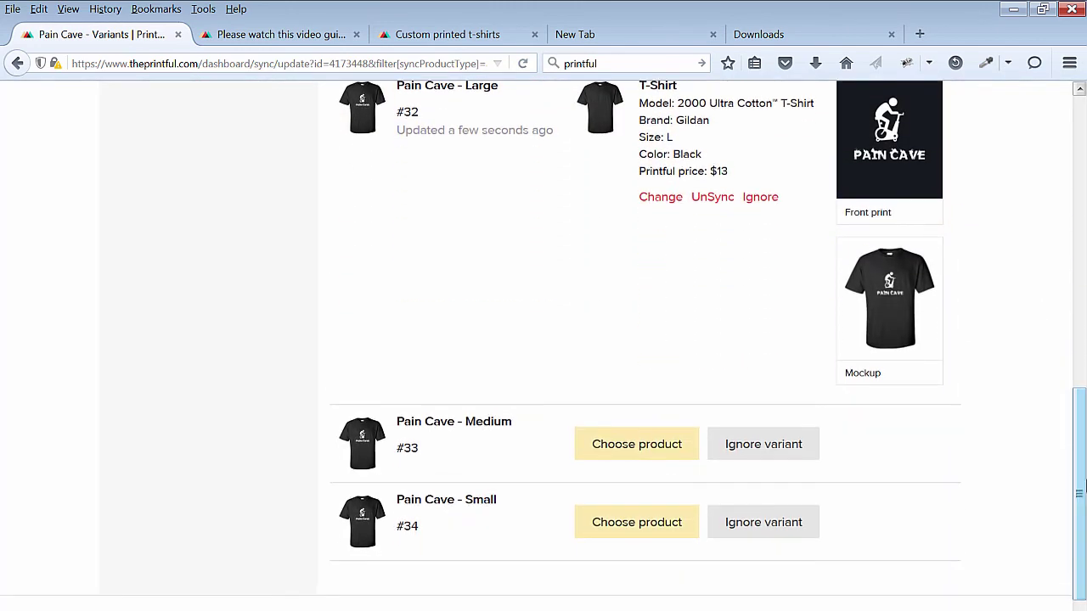
{"action": "left_click", "coordinate": [634, 444]}
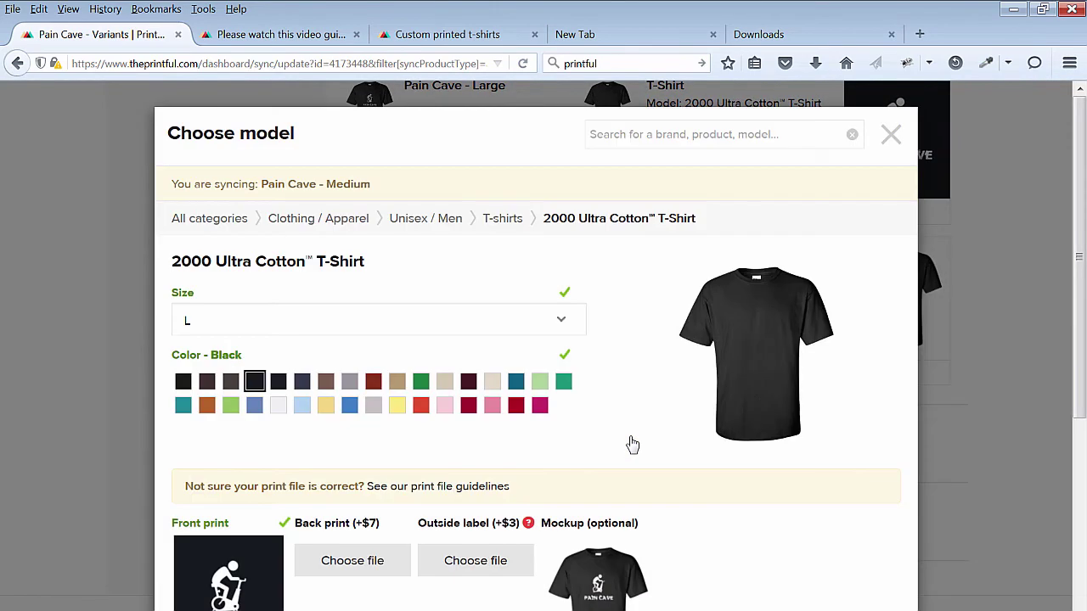
{"action": "left_click", "coordinate": [561, 324]}
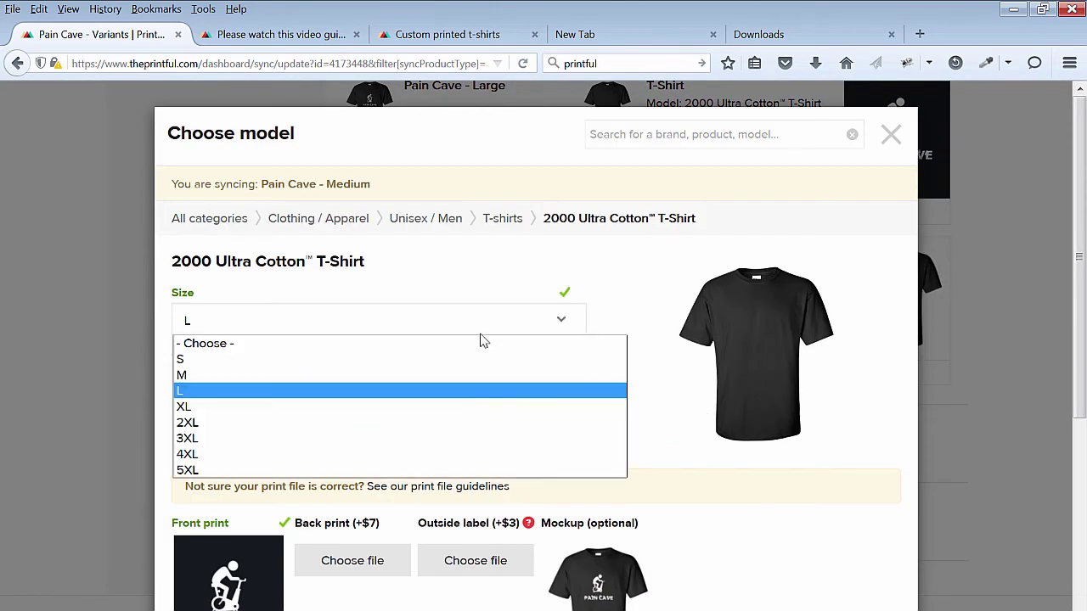
{"action": "left_click", "coordinate": [255, 375]}
{"action": "scroll", "coordinate": [854, 421], "scroll_direction": "down", "scroll_amount": 2}
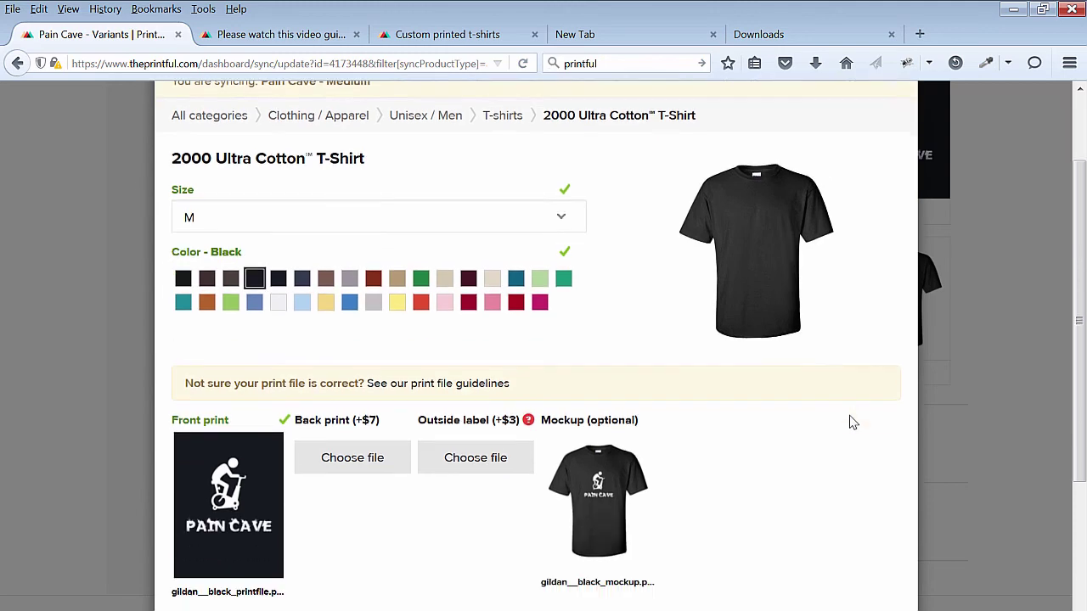
{"action": "scroll", "coordinate": [853, 422], "scroll_direction": "down", "scroll_amount": 4}
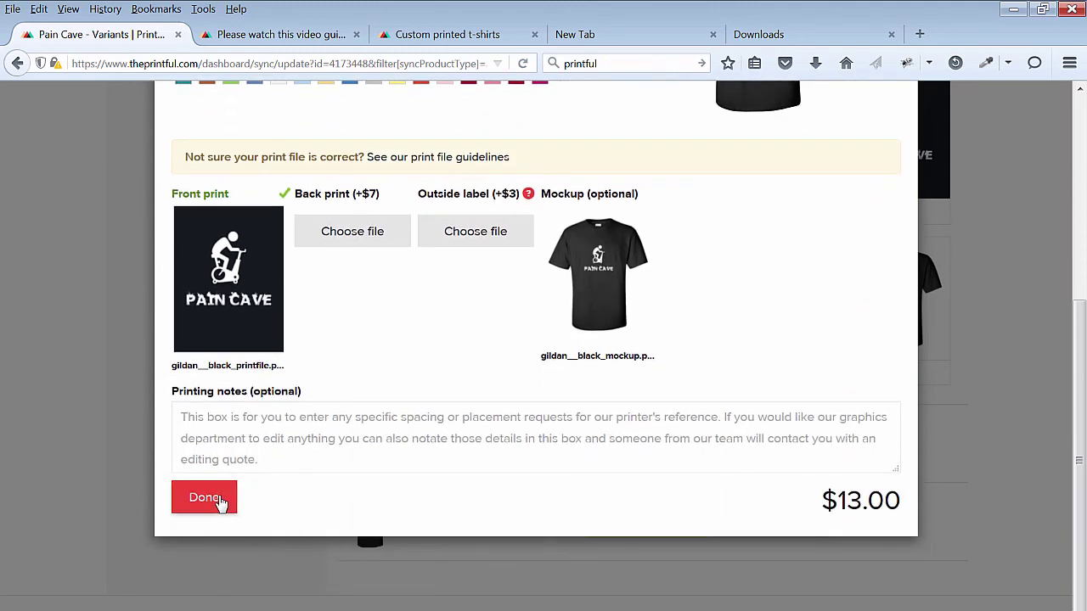
{"action": "left_click", "coordinate": [204, 498]}
Step: Sync the Pain Cave - Small variant with the black 2000 Ultra Cotton T-Shirt in size S, keeping the same print file and mockup
{"action": "scroll", "coordinate": [1010, 488], "scroll_direction": "down", "scroll_amount": 5}
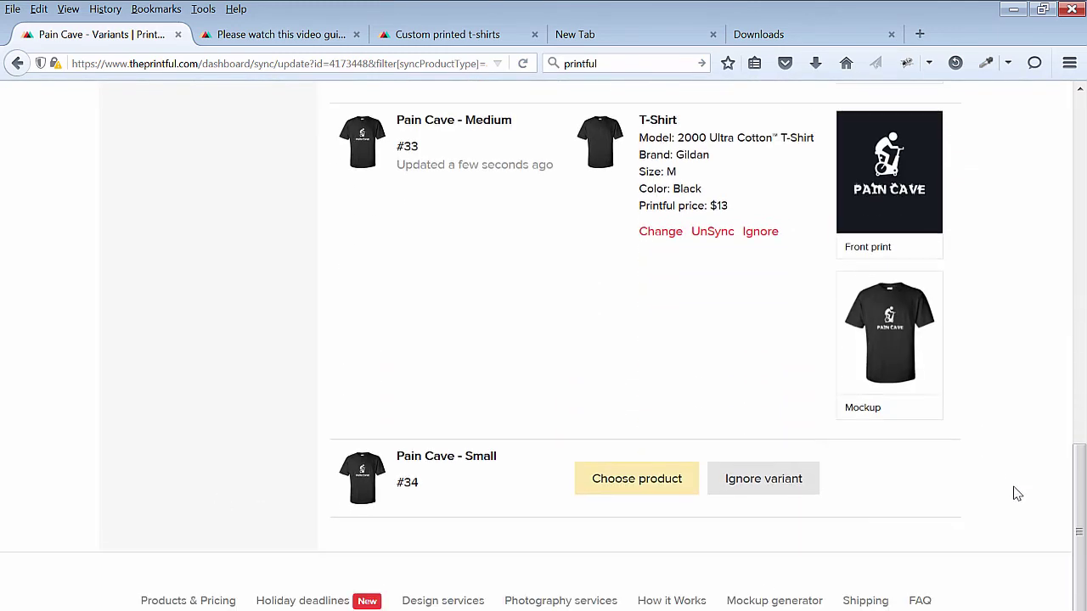
{"action": "left_click", "coordinate": [637, 450]}
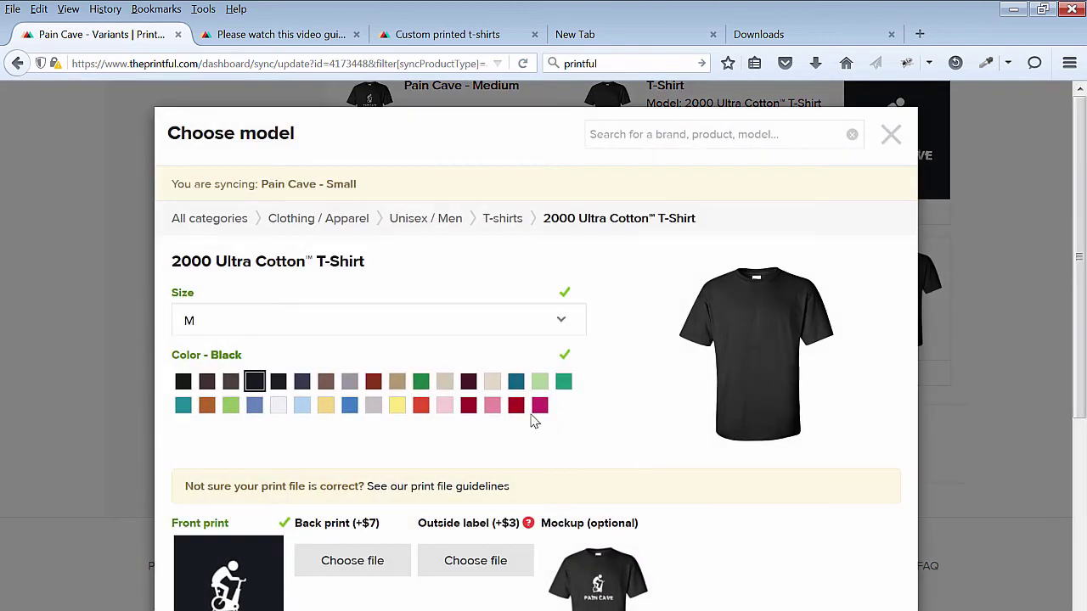
{"action": "left_click", "coordinate": [561, 329]}
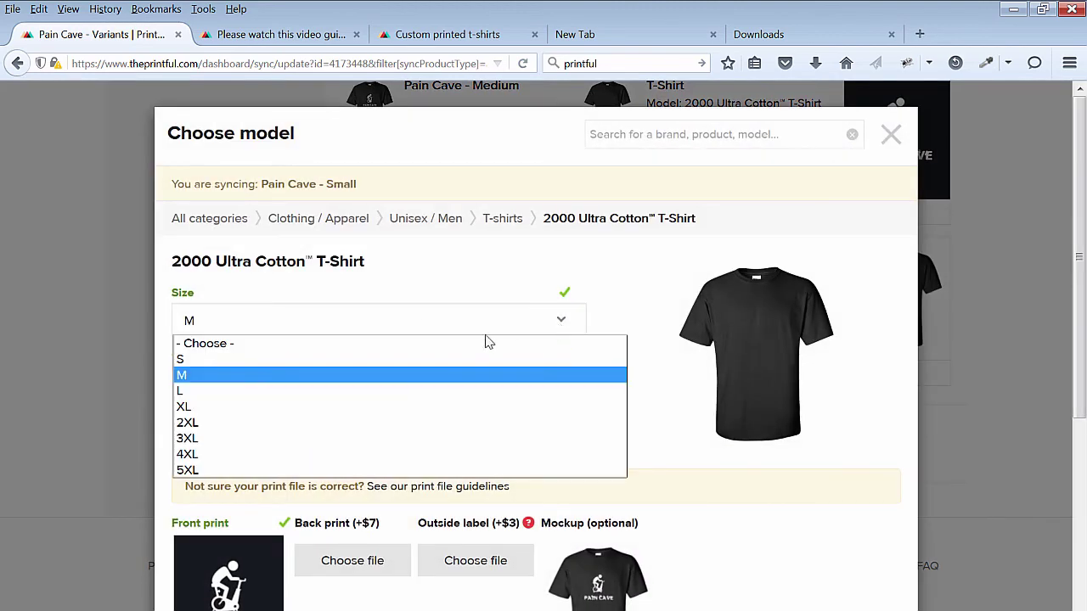
{"action": "left_click", "coordinate": [388, 360]}
{"action": "scroll", "coordinate": [711, 450], "scroll_direction": "down", "scroll_amount": 5}
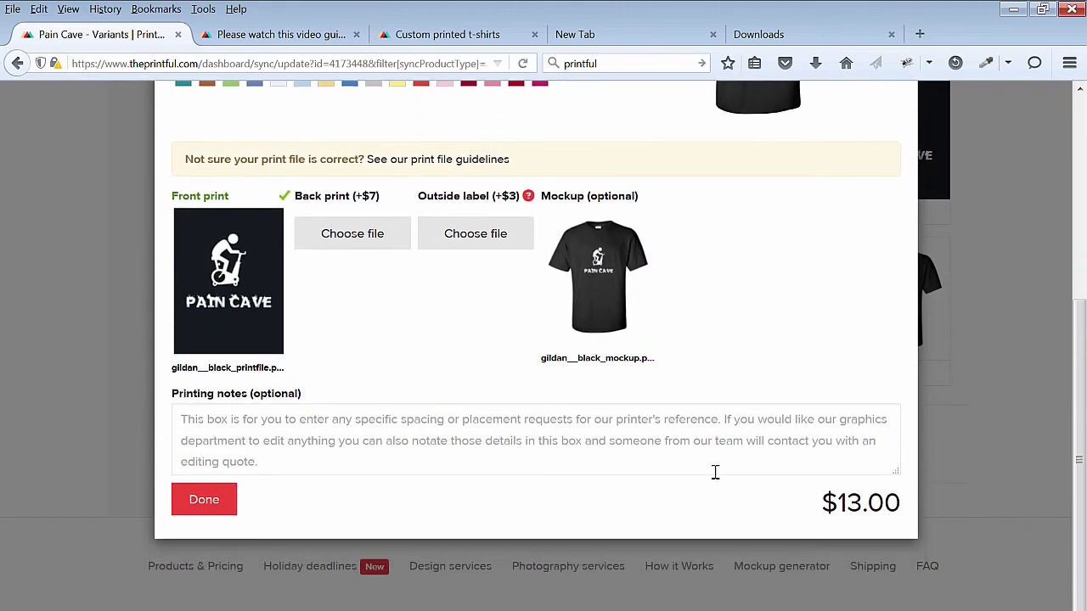
{"action": "left_click", "coordinate": [208, 491]}
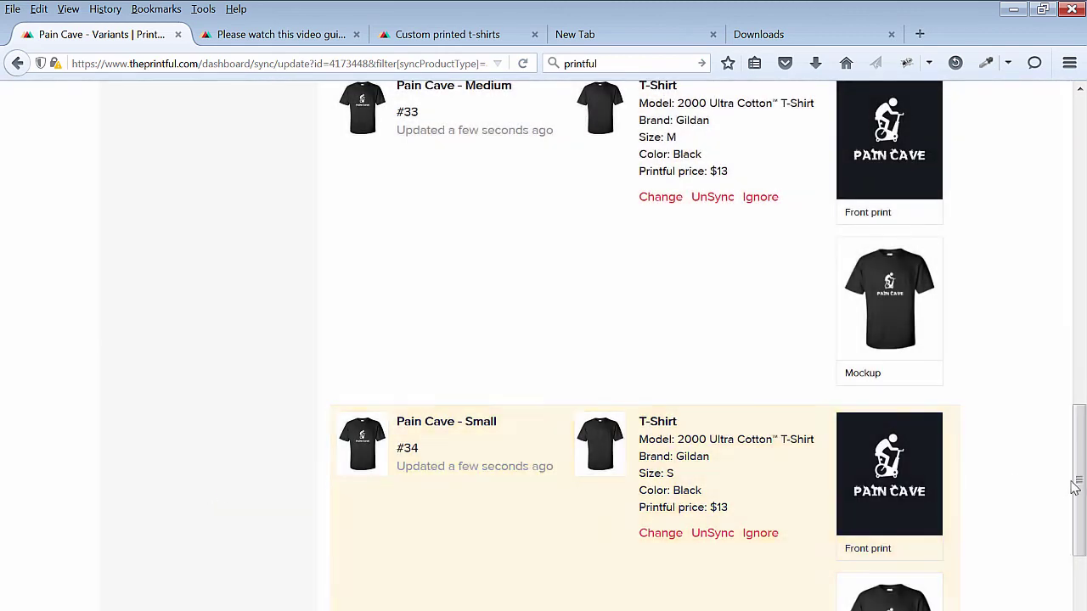
Step: Return to the ProtechPress store's product list and refresh its product data
{"action": "left_click_drag", "start_coordinate": [1075, 484], "coordinate": [1080, 571]}
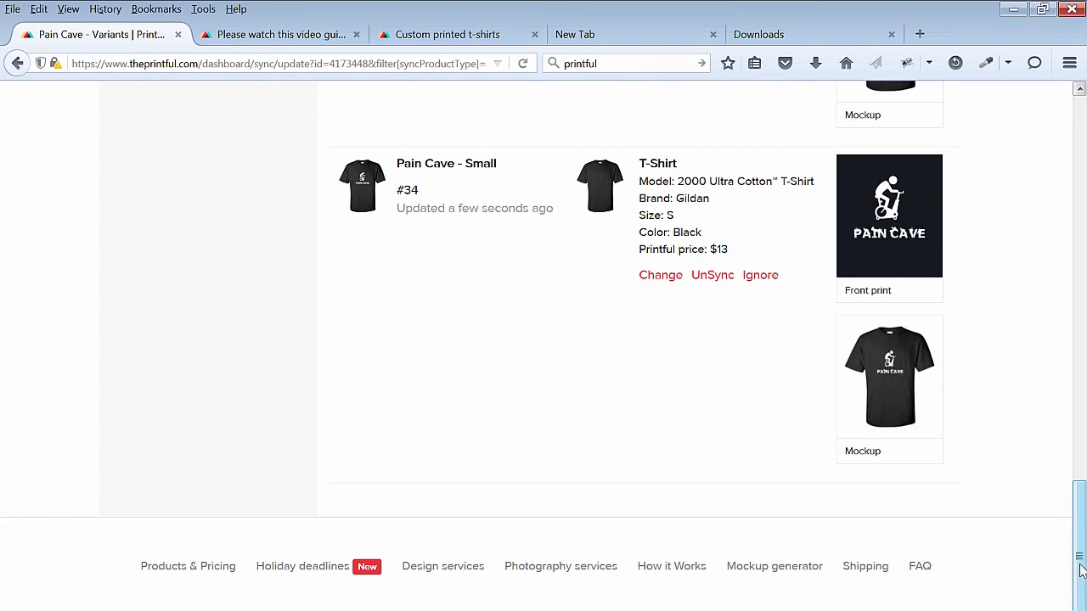
{"action": "left_click", "coordinate": [441, 220]}
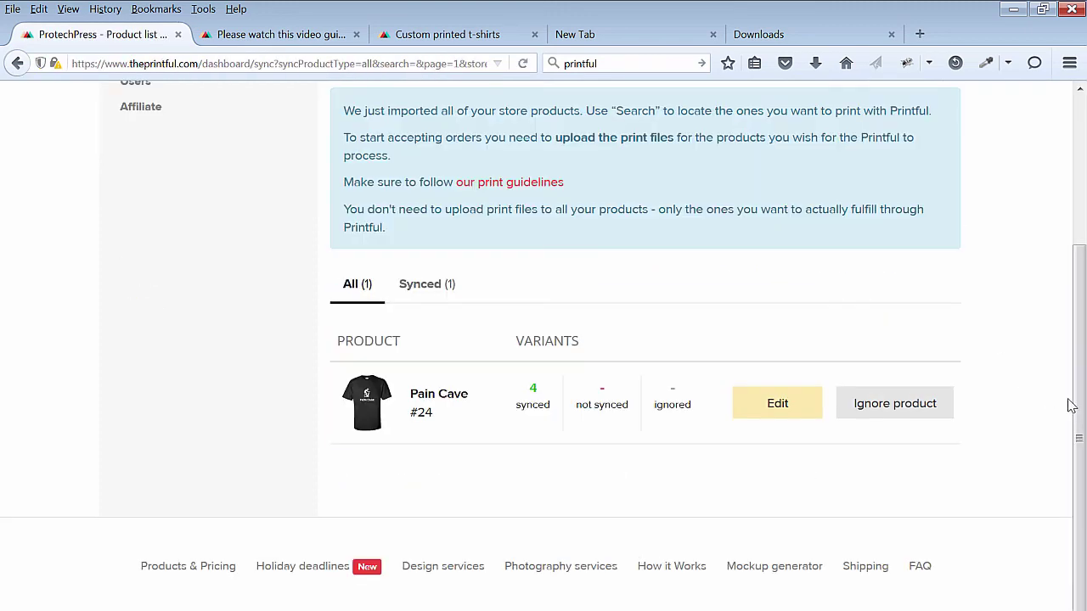
{"action": "left_click_drag", "start_coordinate": [1072, 406], "coordinate": [1084, 270]}
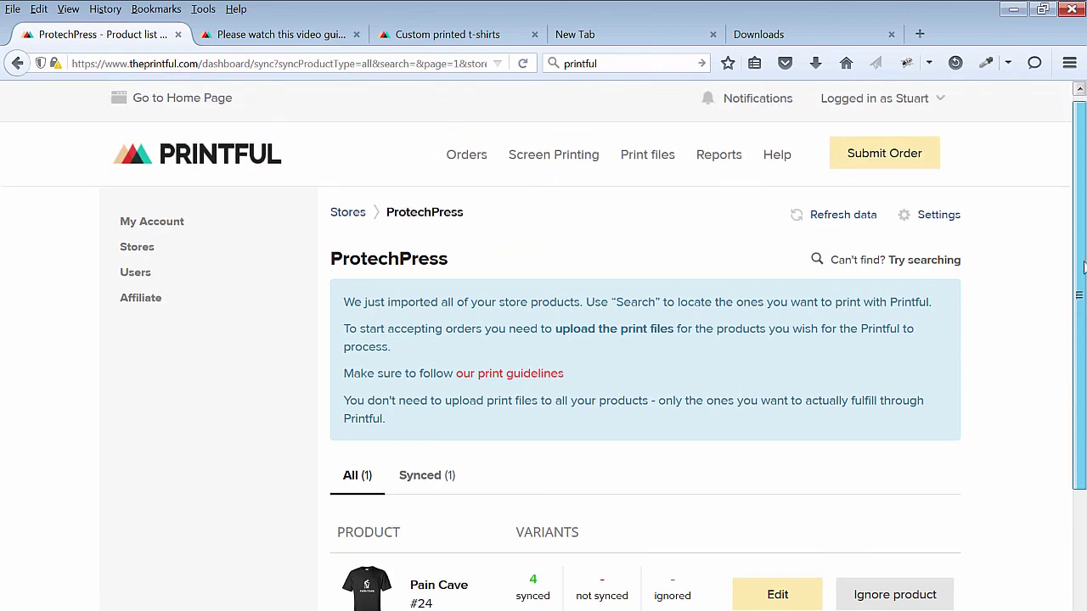
{"action": "left_click", "coordinate": [832, 214]}
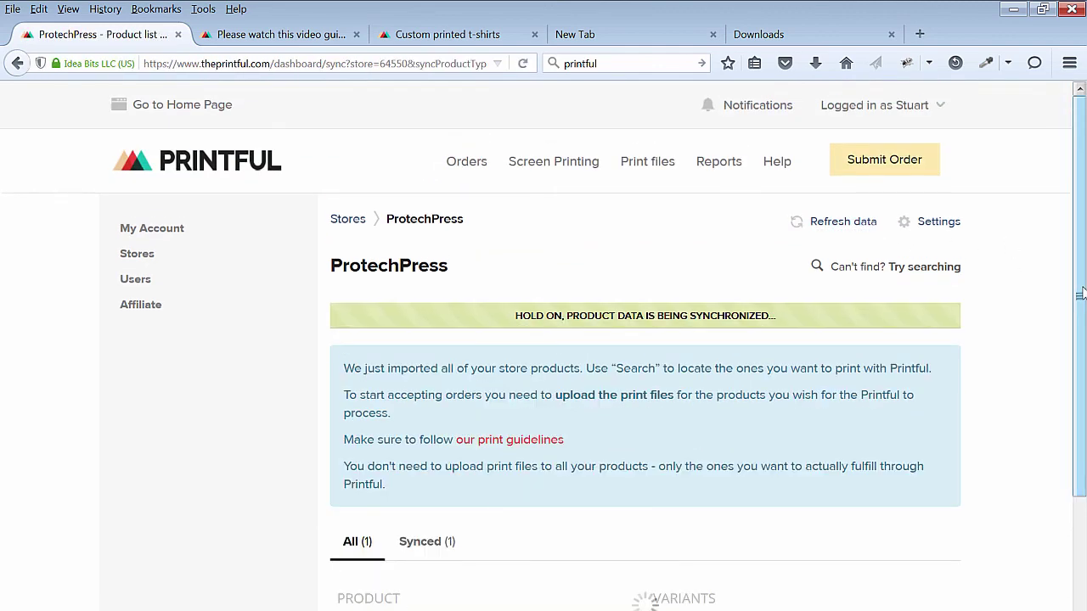
{"action": "left_click_drag", "start_coordinate": [1080, 293], "coordinate": [1080, 414]}
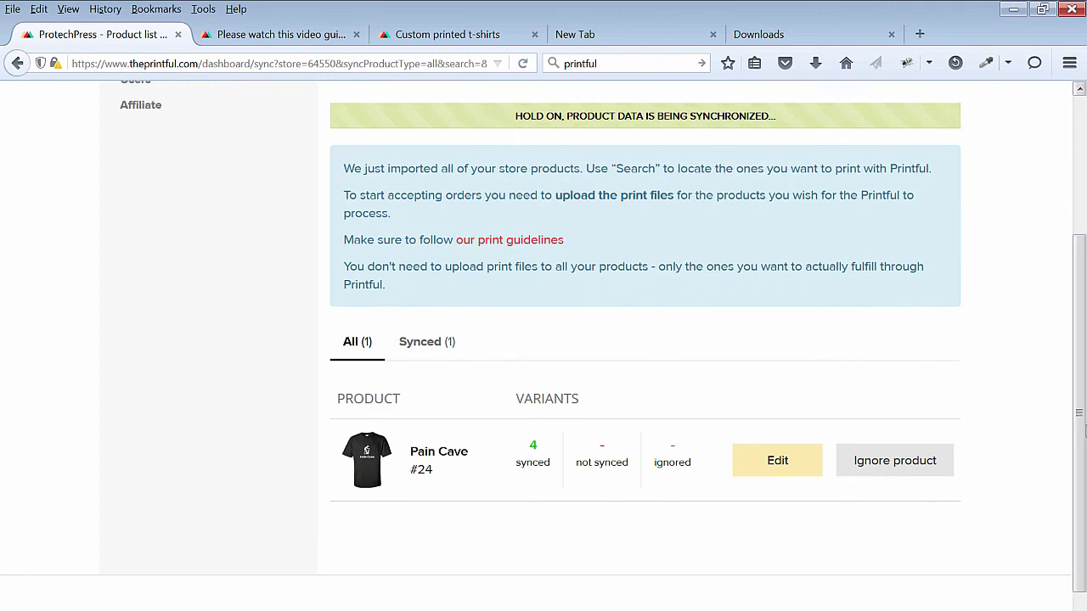